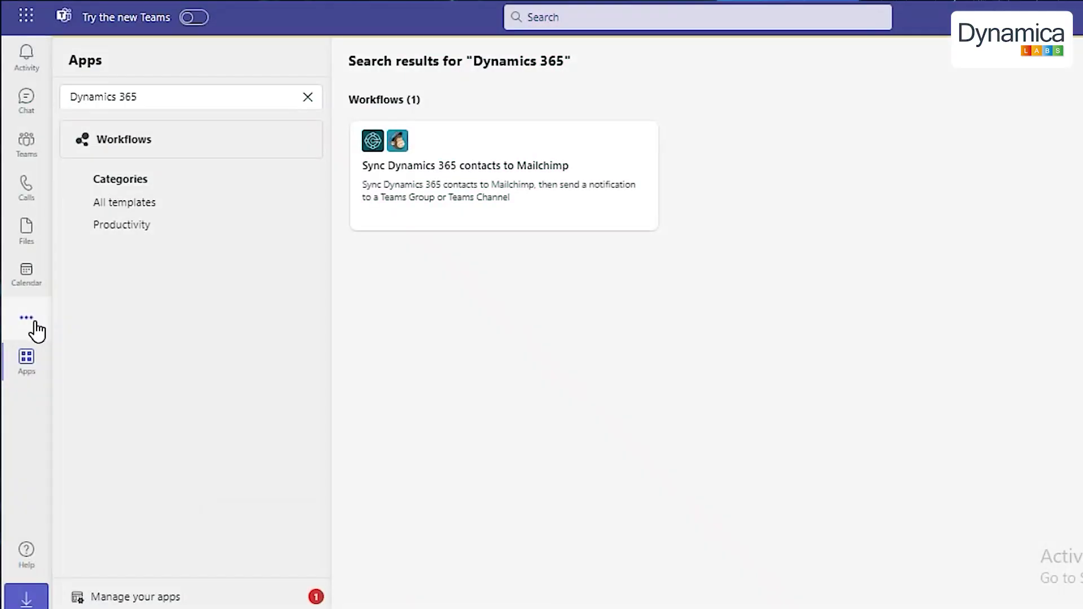
- Open the Dynamics 365 app from the additional Teams apps
click(37, 330)
click(100, 229)
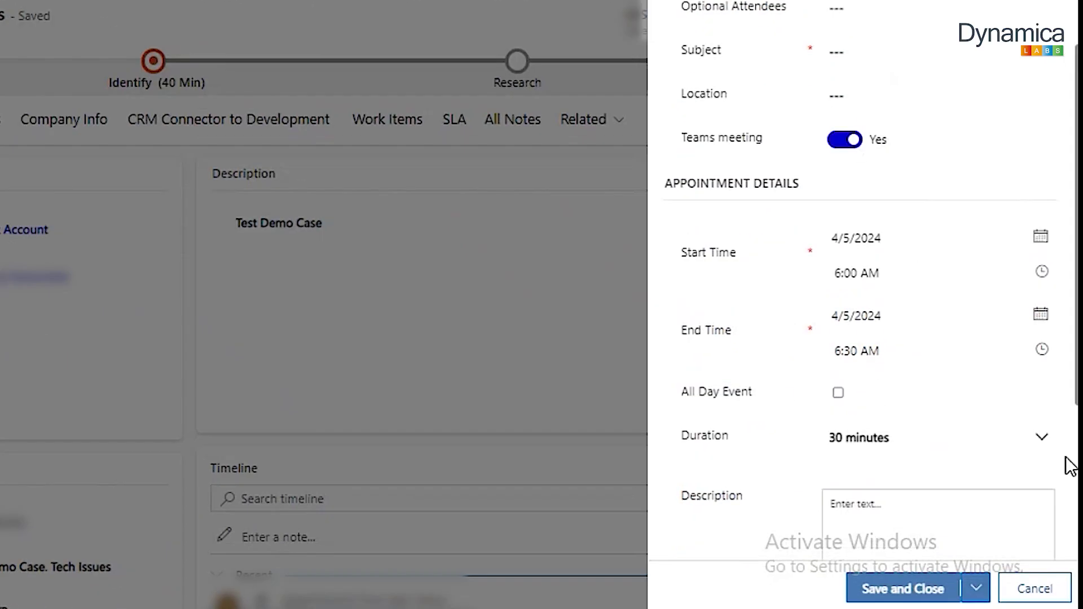
- Set the Teams appointment's duration to 45 minutes, then save and close the appointment
click(1024, 439)
click(897, 322)
scroll(897, 365, down, 4)
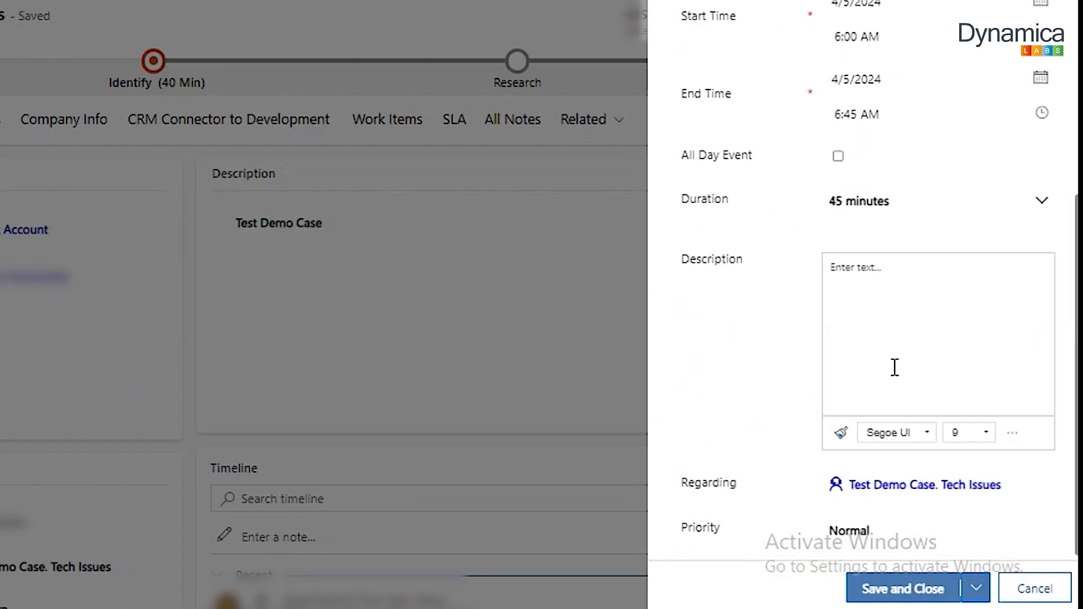
click(905, 589)
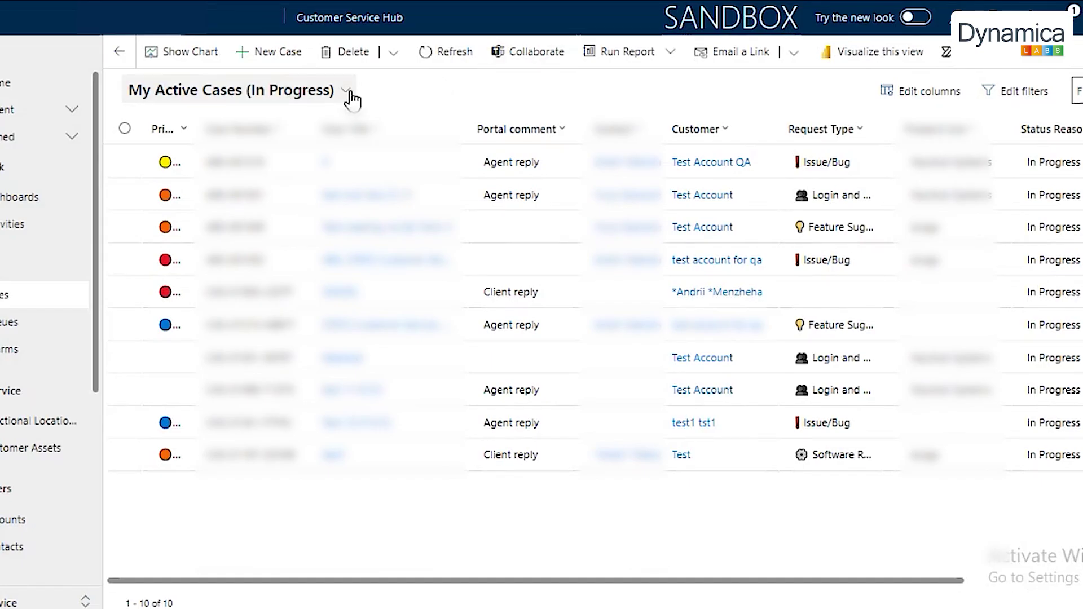
- Show the available case views for the My Active Cases (In Progress) list
click(348, 93)
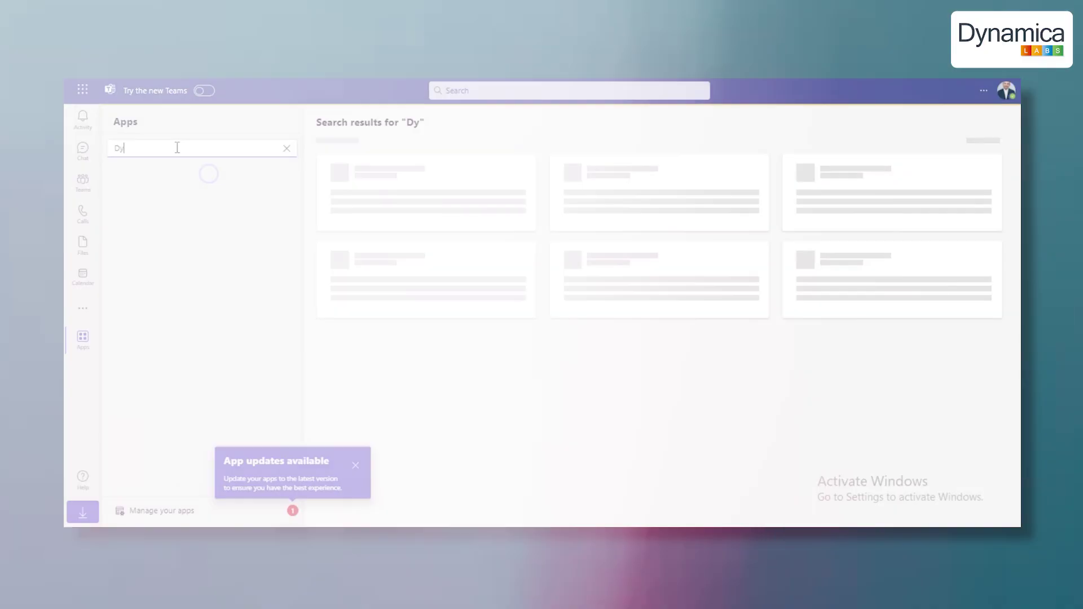
- Search the Teams apps for "Dynamics 365" and dismiss the app updates notice
text(namics 375)
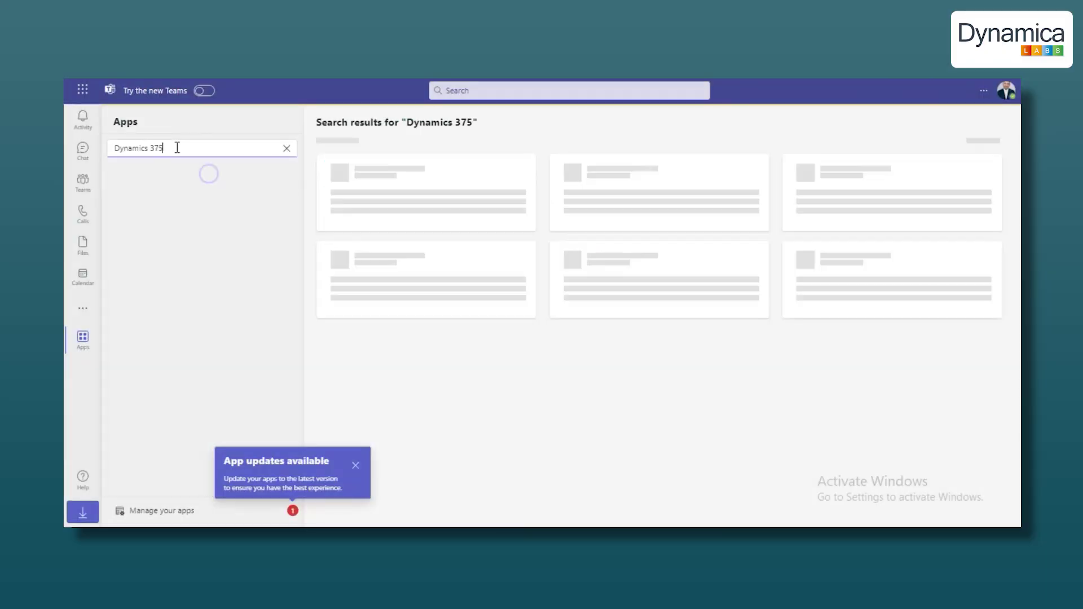
key(BackSpace)
key(BackSpace)
text(65)
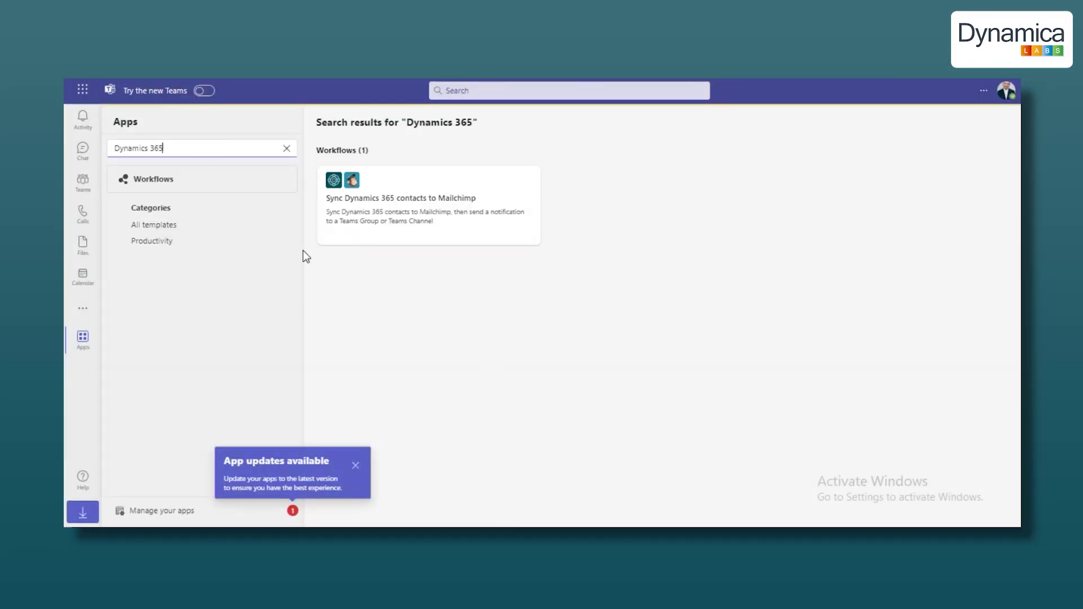
click(358, 465)
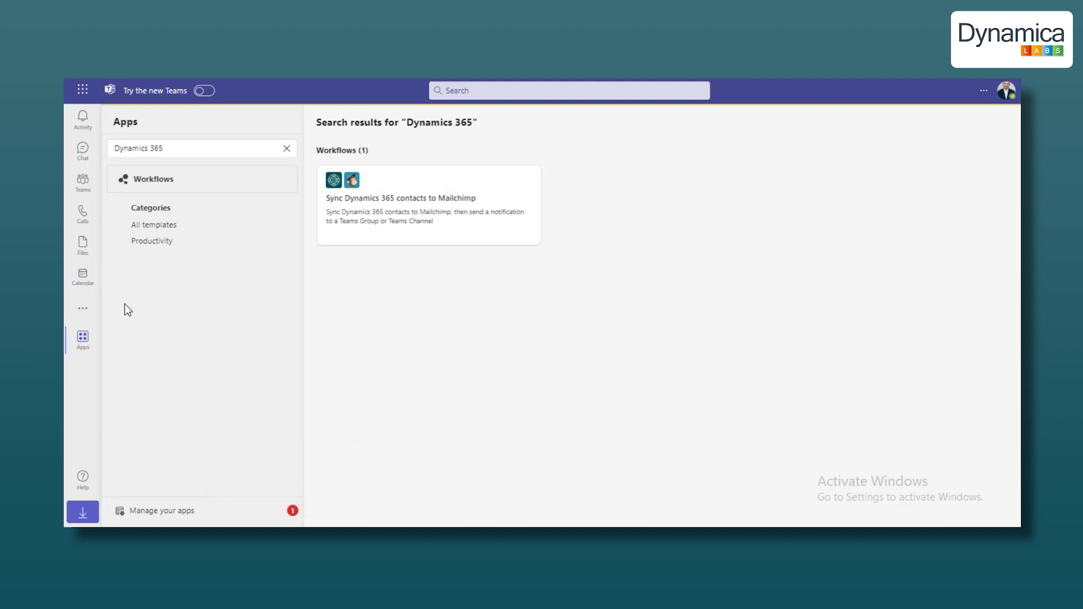
- Open the Dynamics 365 app in Teams and go to its settings
click(83, 308)
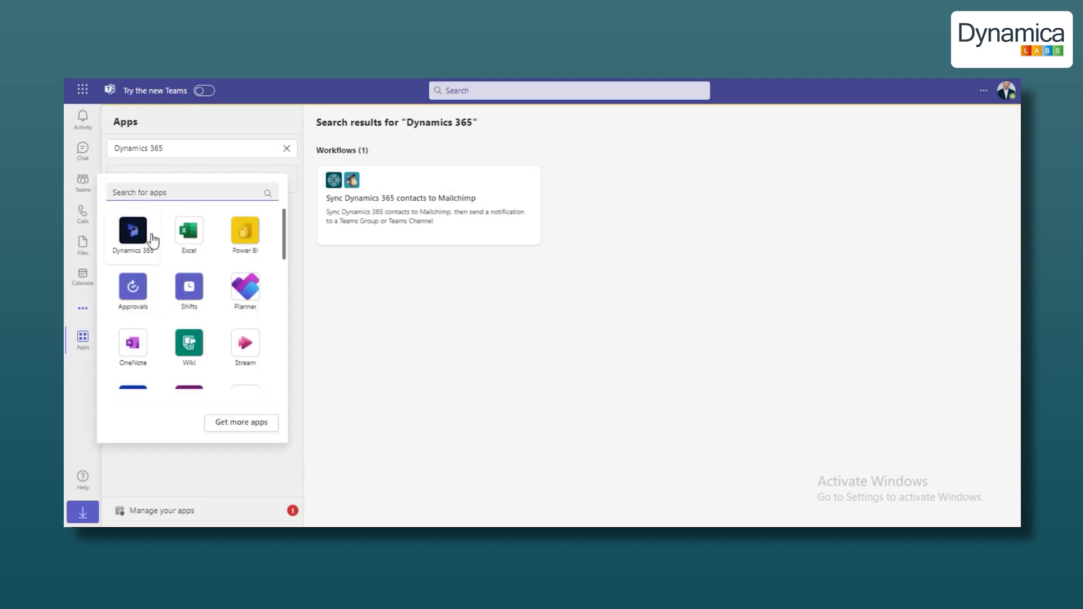
click(134, 241)
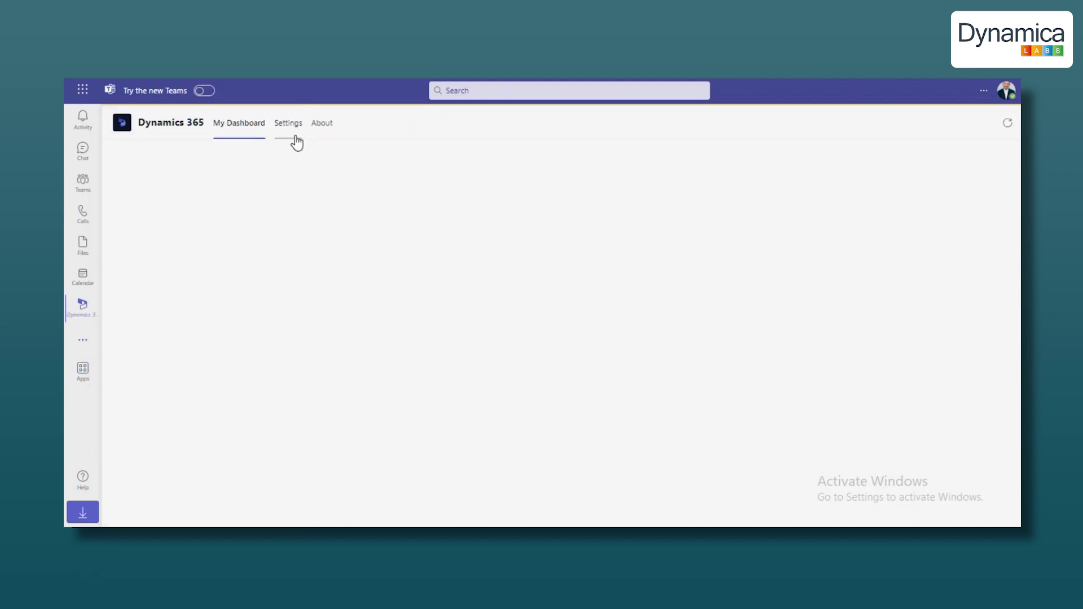
click(297, 131)
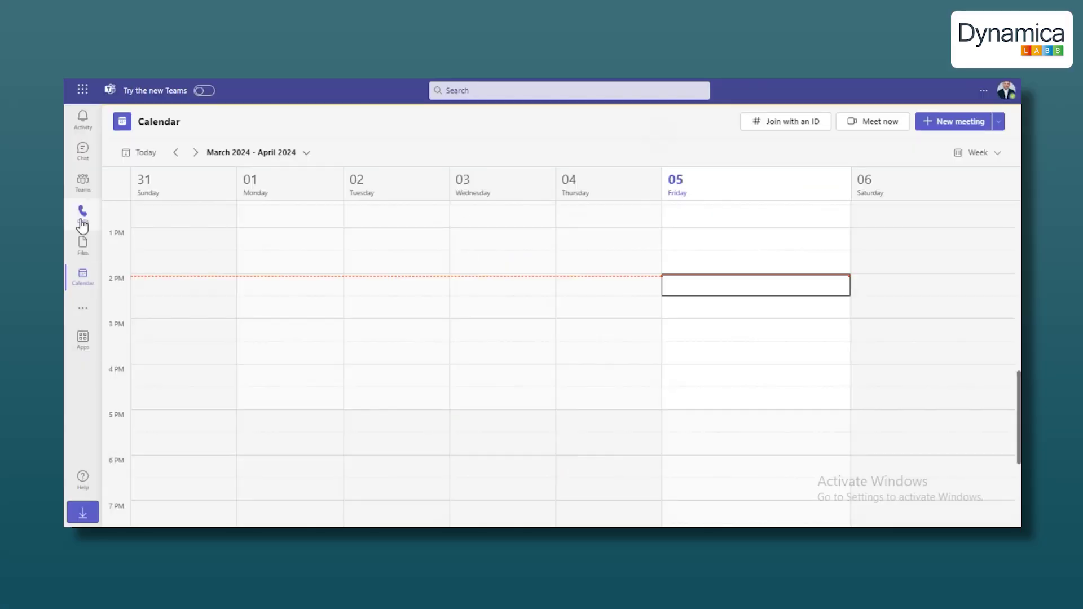
- Return to the Teams app catalogue, search it for "Dynamics 365" and dismiss the app updates notice
click(85, 339)
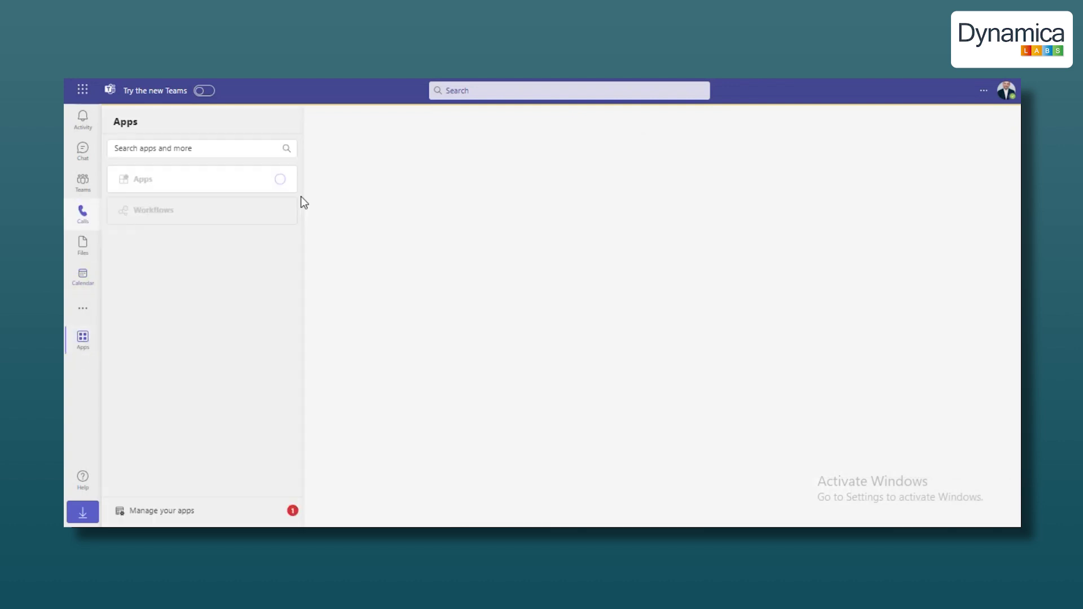
click(177, 148)
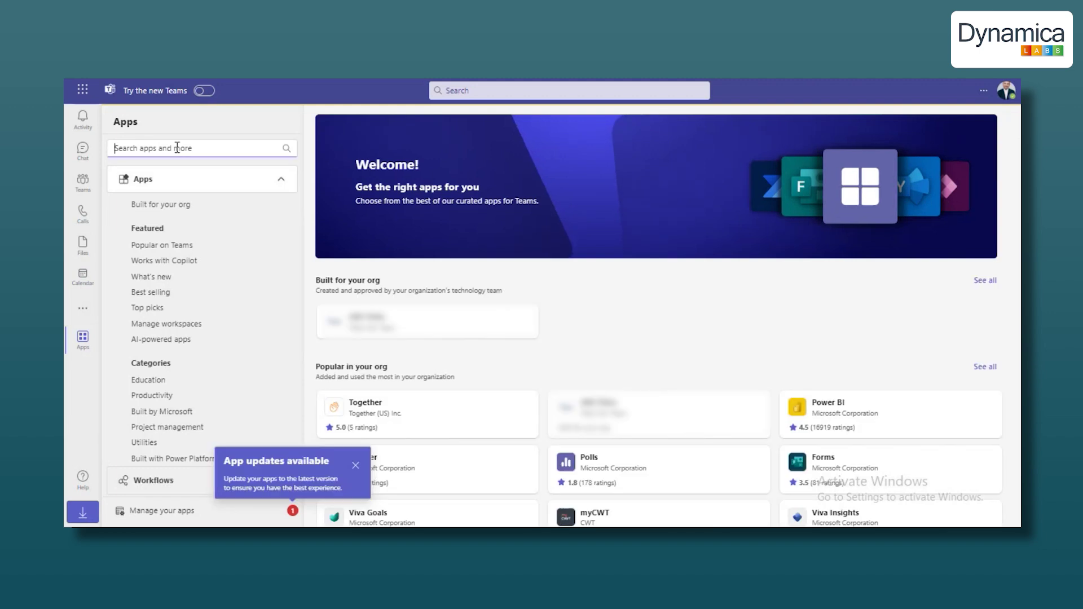
text(Dy)
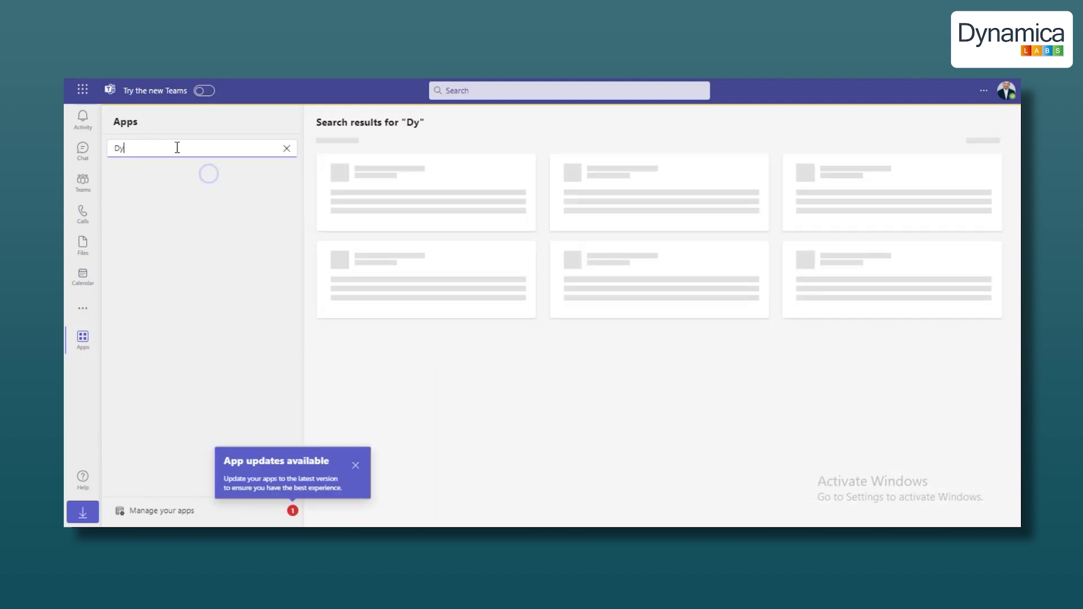
text(namics 375)
key(BackSpace)
key(BackSpace)
text(65)
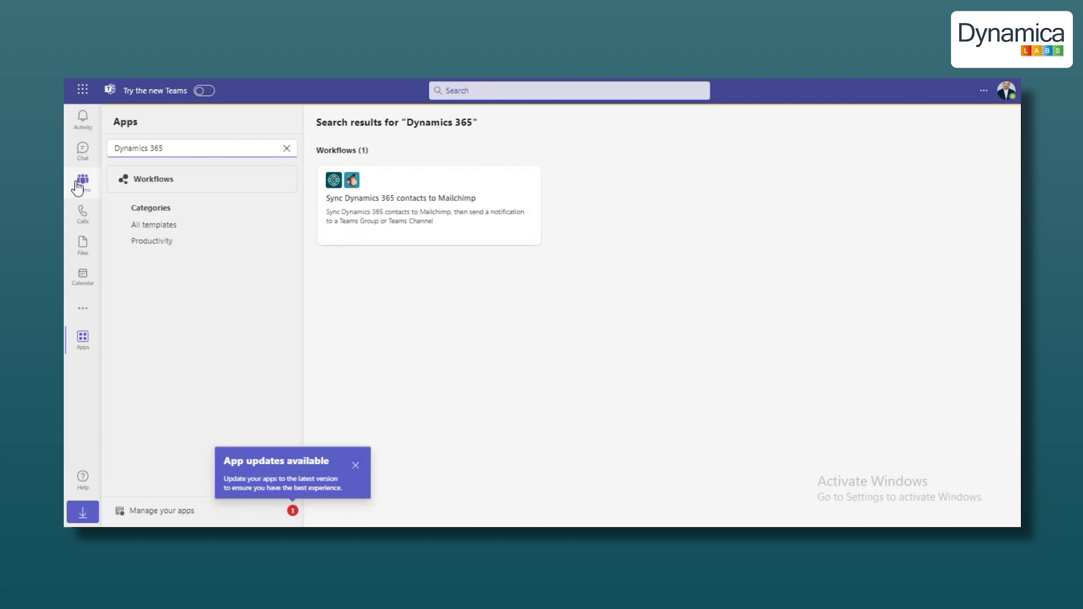
click(355, 465)
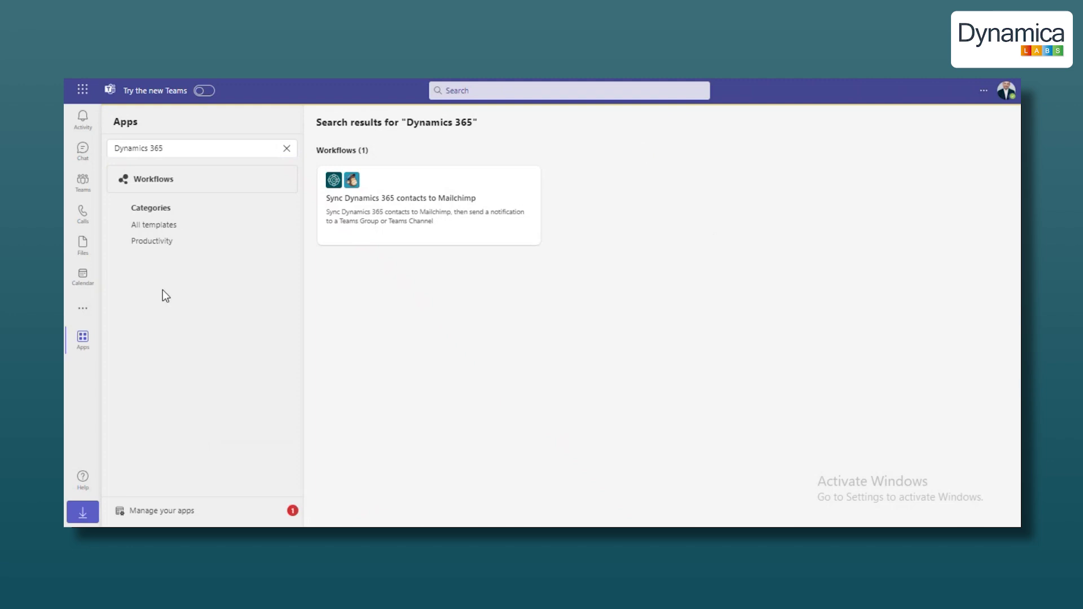
- Open the Dynamics 365 app from the additional Teams apps and display its data connection settings
click(91, 318)
click(140, 242)
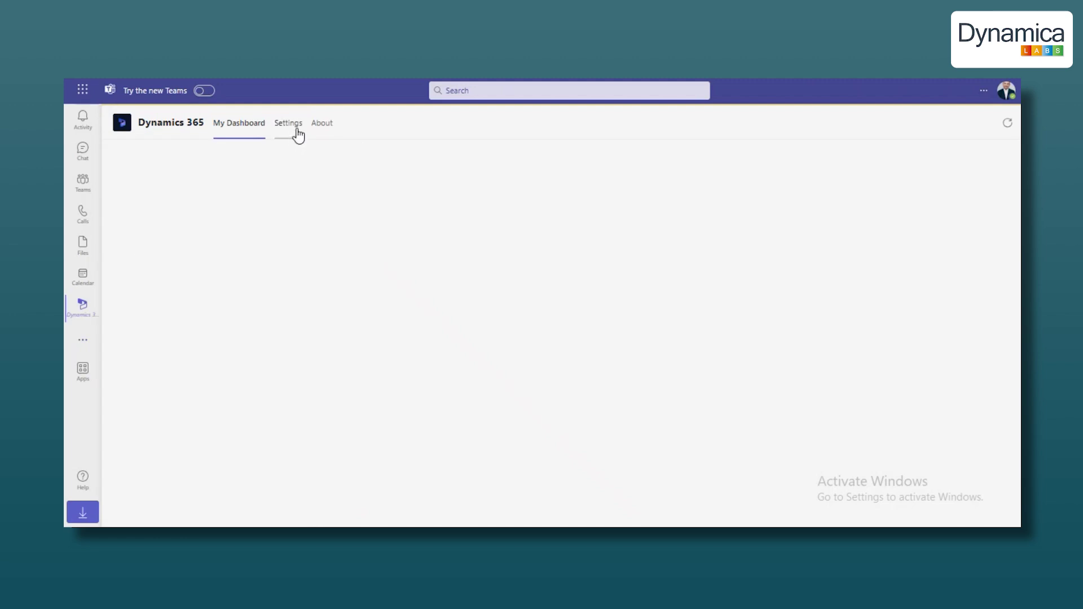
click(298, 134)
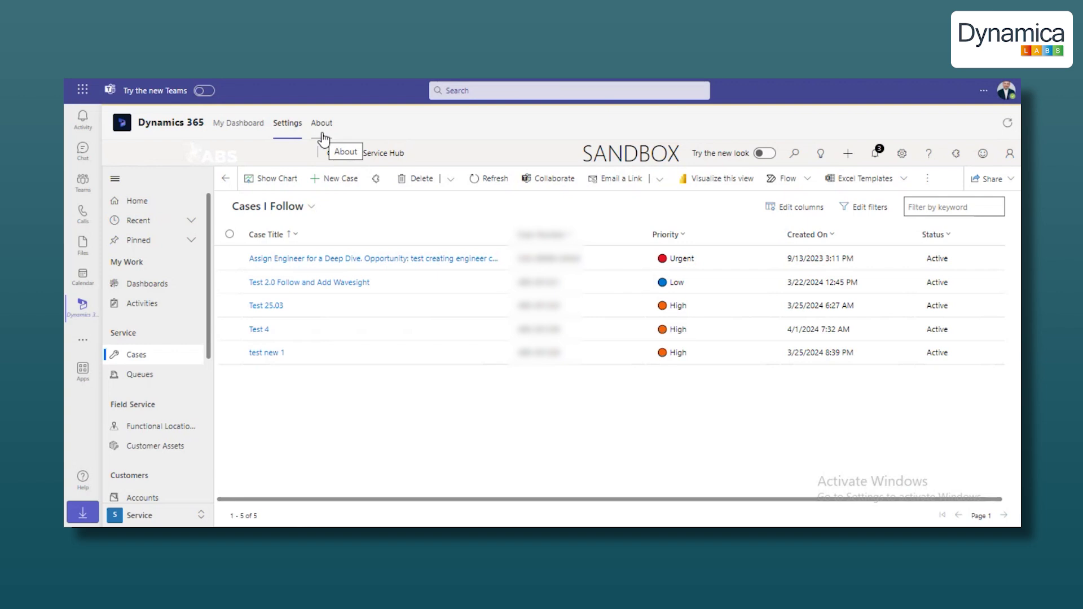
click(291, 131)
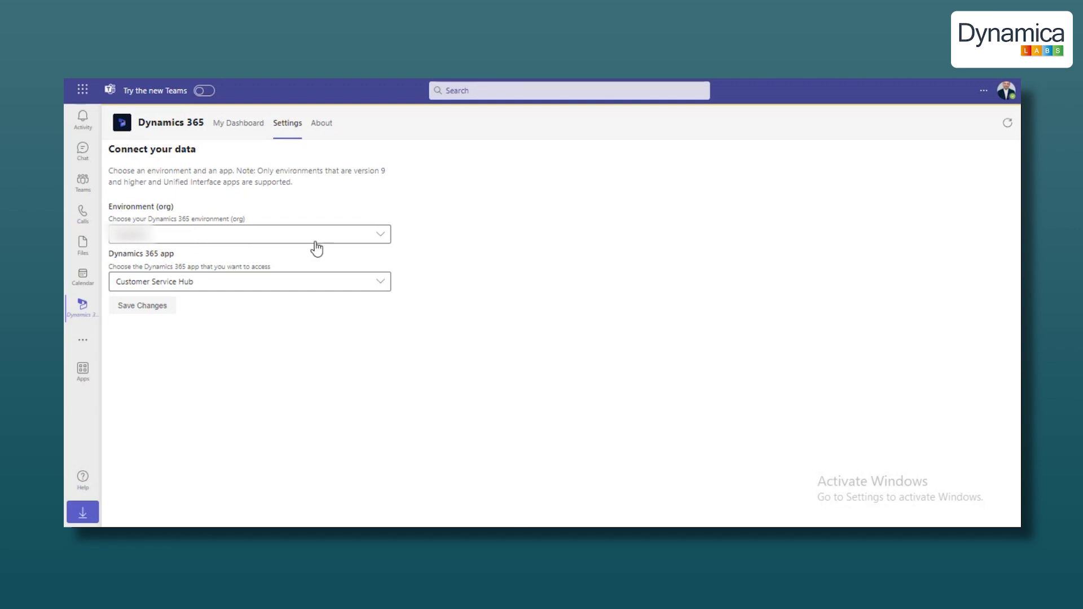
- Choose the Dynamics 365 environment (org) for the Teams app's data connection
click(366, 236)
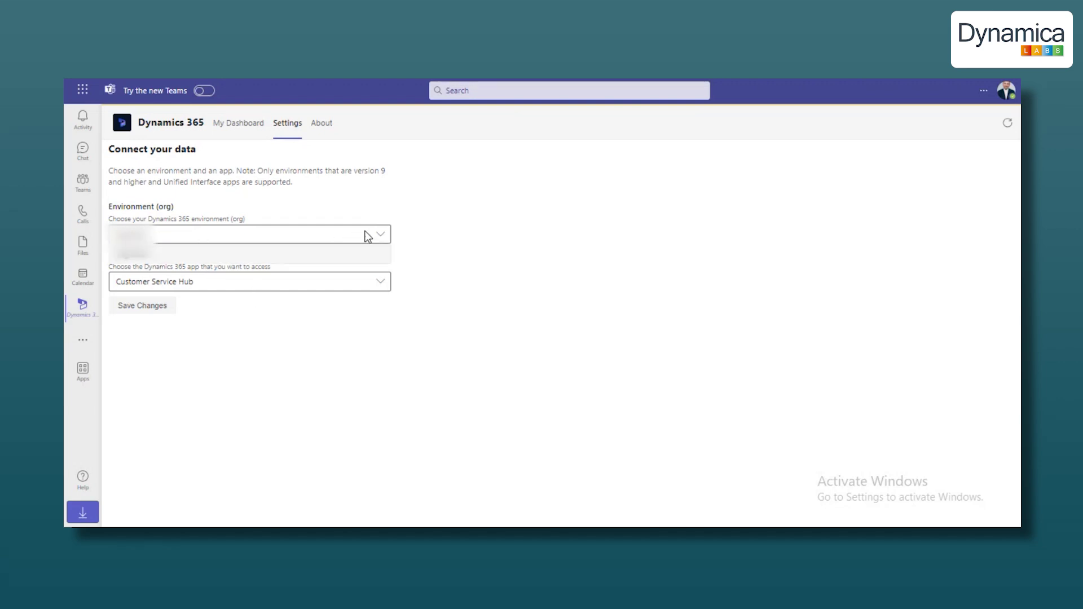
click(290, 232)
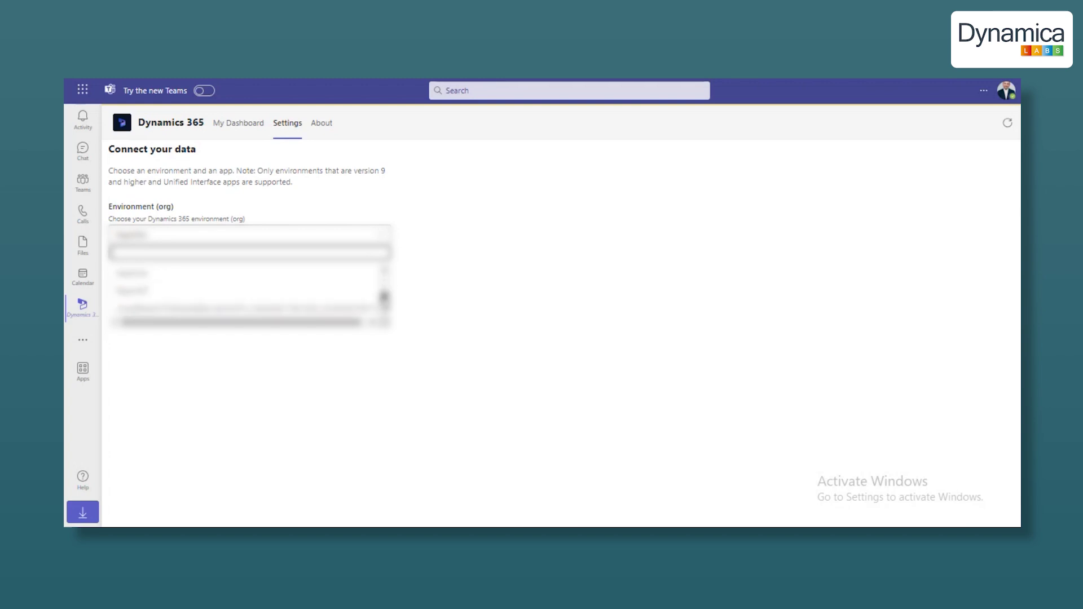
click(242, 309)
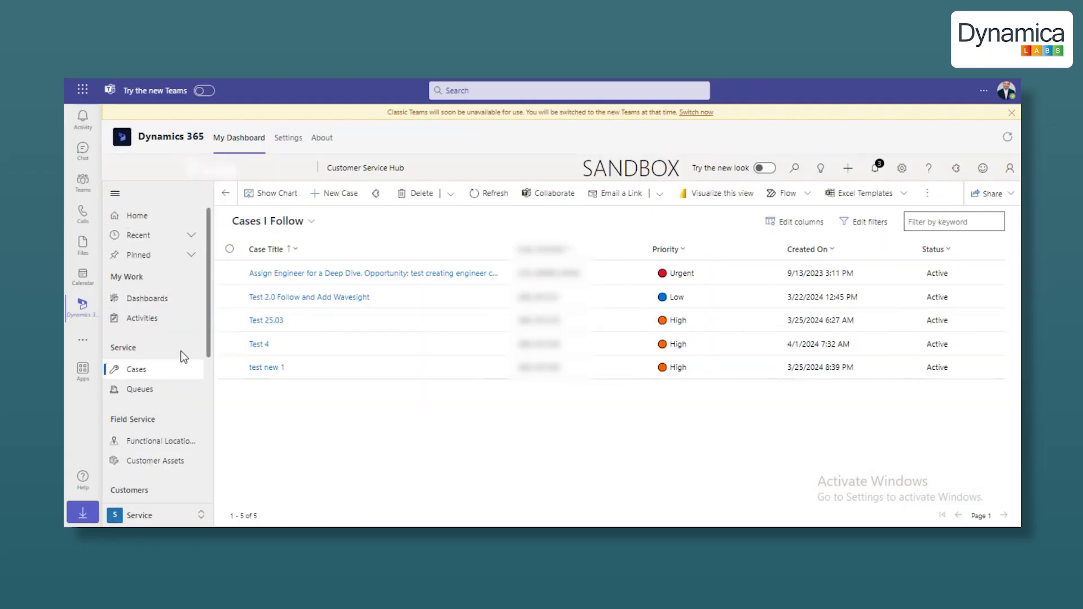
- Open the Cases list in the Customer Service Hub inside Teams
scroll(208, 352, down, 2)
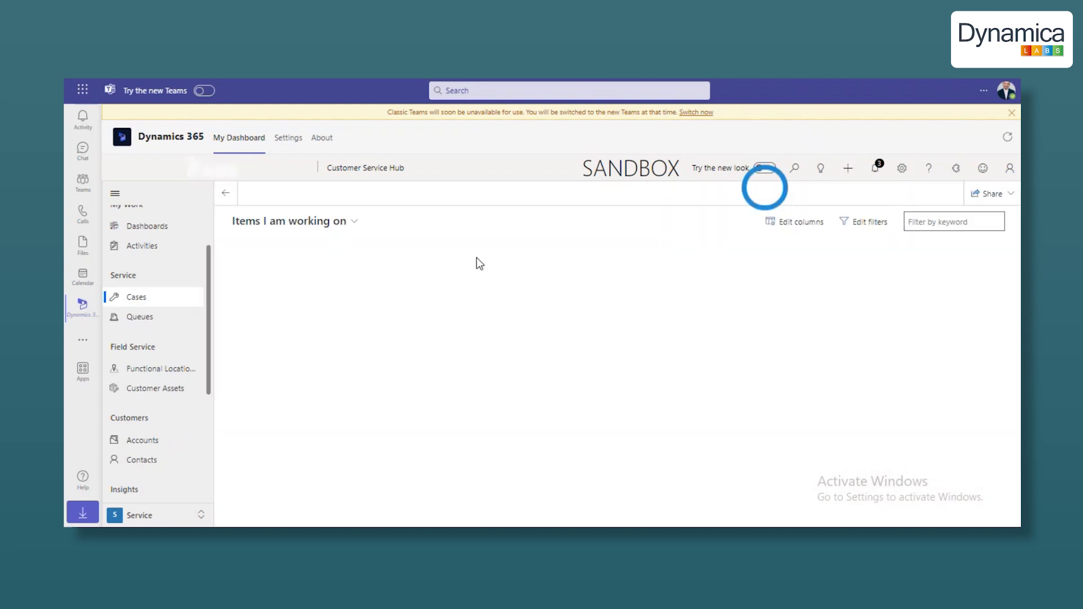
click(174, 300)
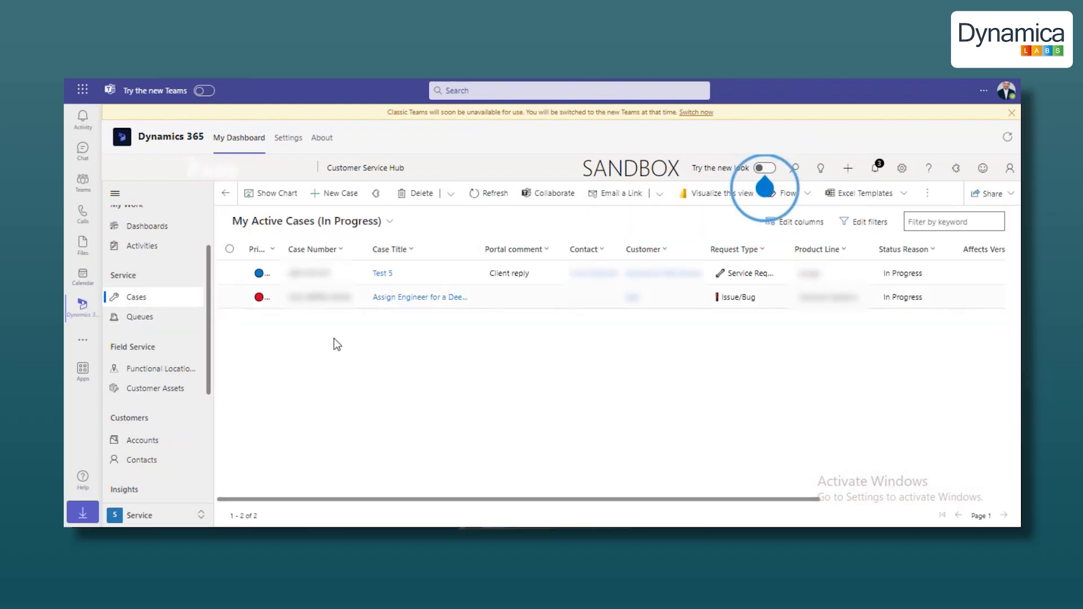
scroll(109, 363, up, 2)
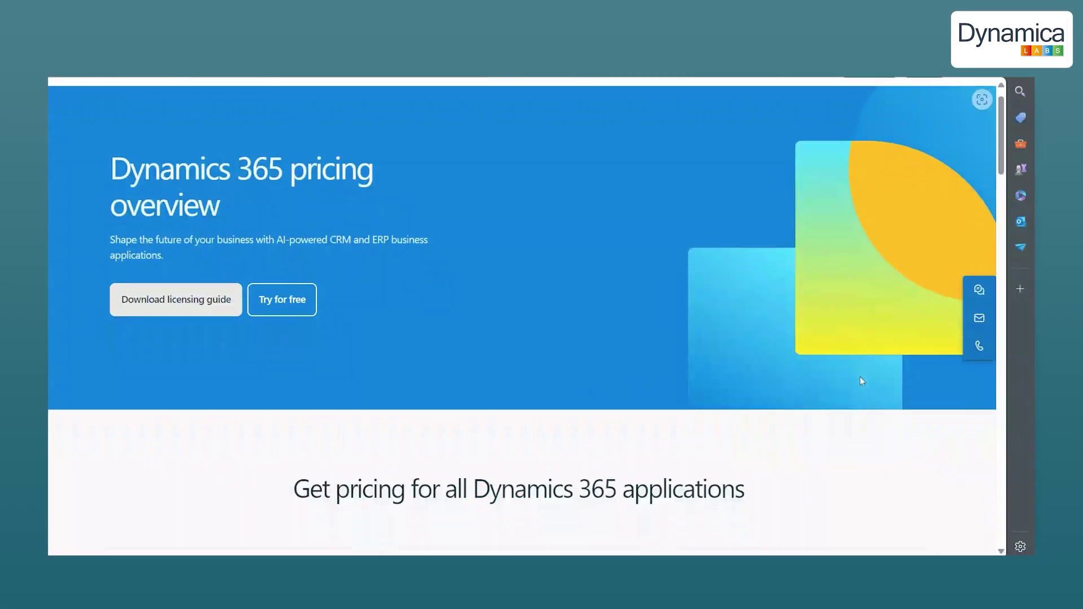
- Open the Dynamics 365 Customer Service pricing from the pricing overview and review its base plans
scroll(861, 381, down, 9)
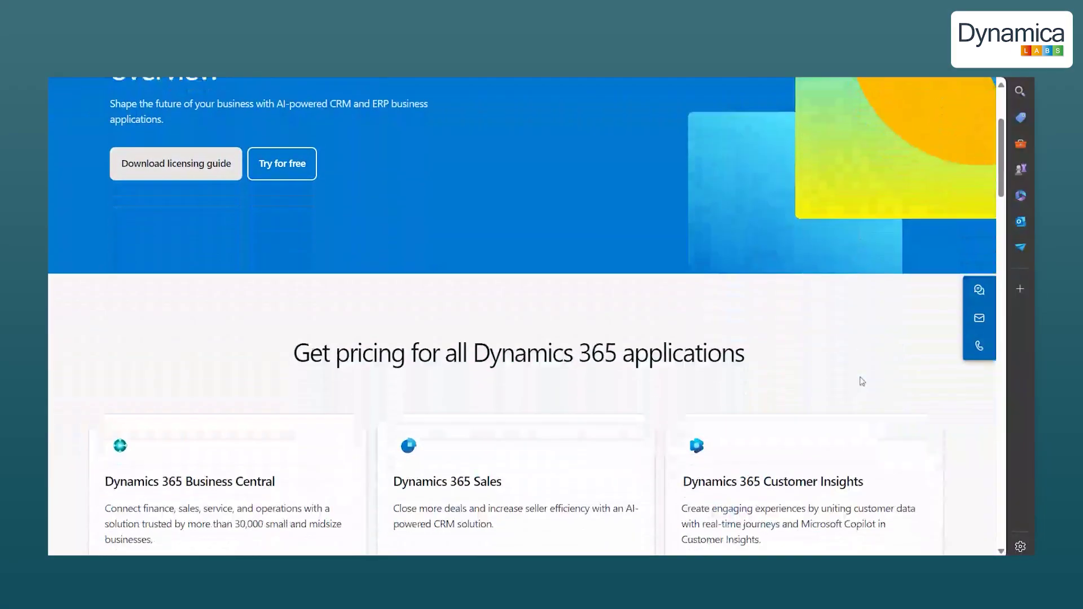
scroll(860, 381, down, 1)
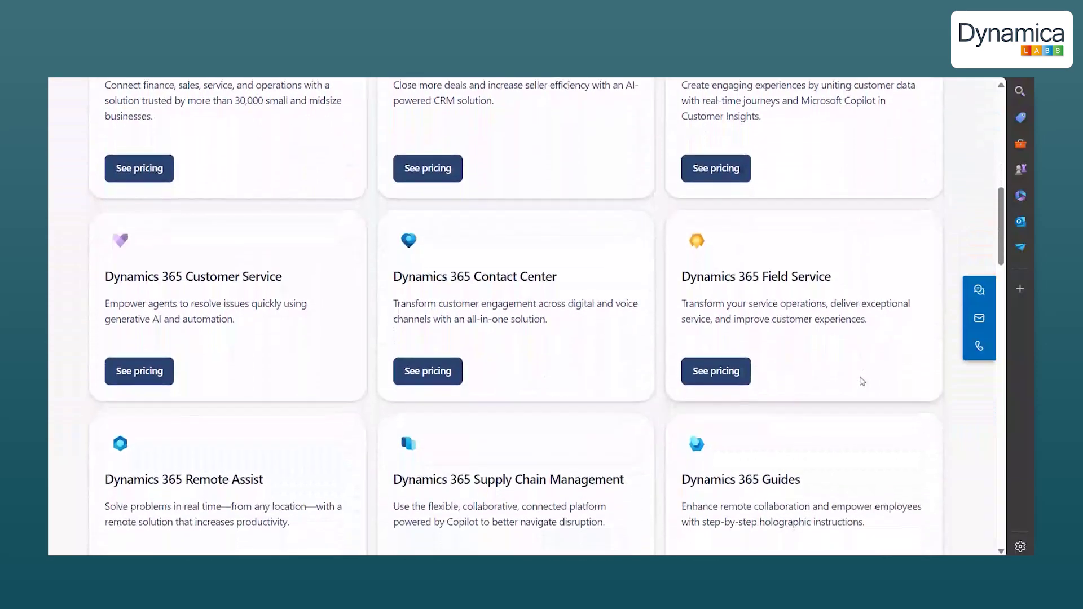
click(160, 372)
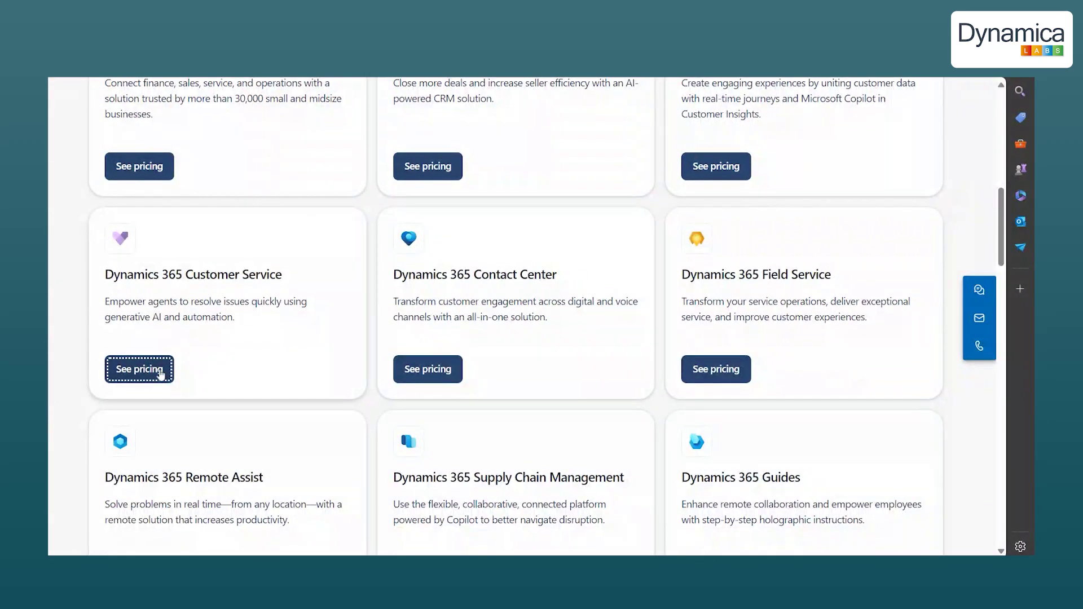
scroll(709, 406, down, 5)
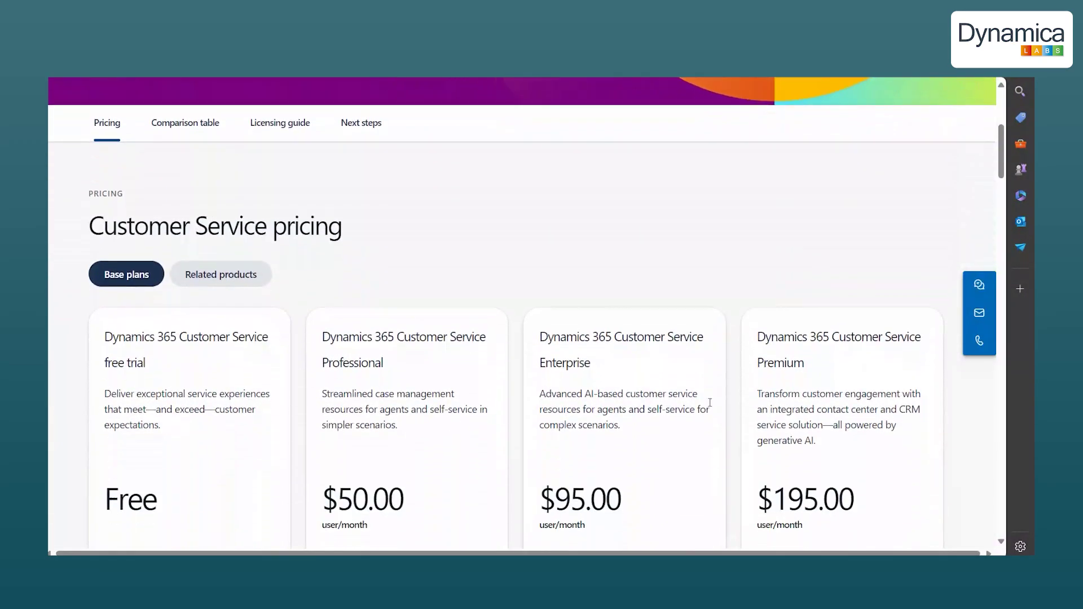
scroll(709, 402, down, 4)
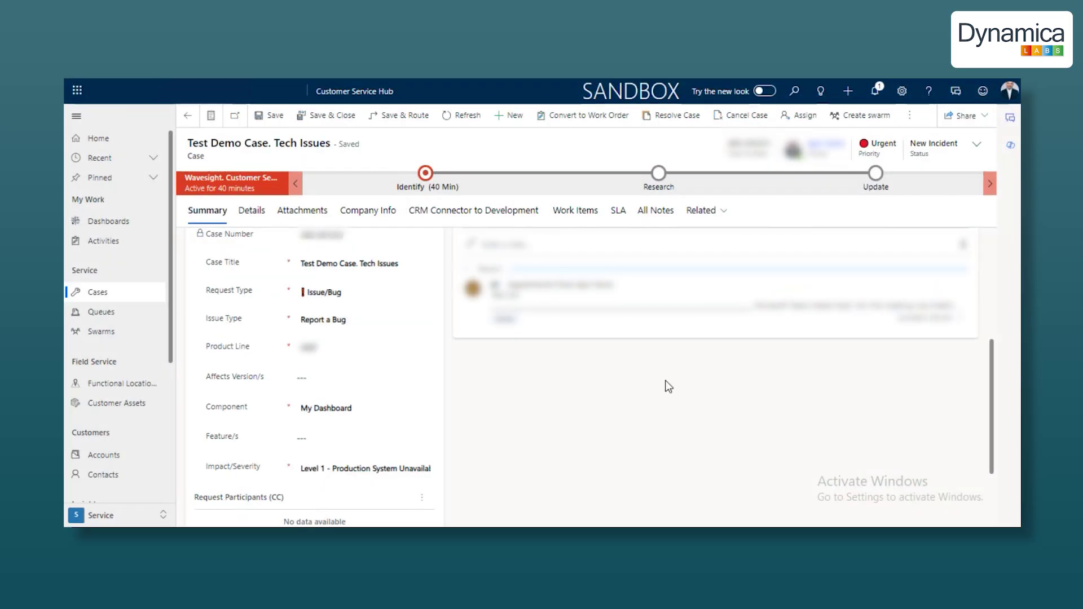
scroll(668, 387, up, 4)
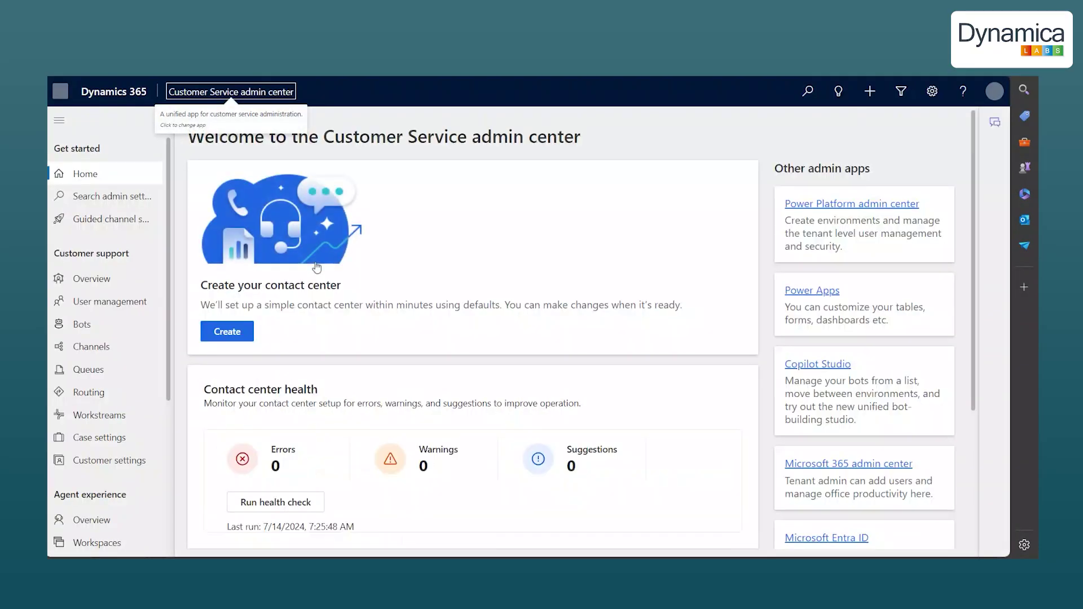
- In the Customer Service admin center's Collaboration settings, enable showing Dynamics 365 data in Teams meetings and save
scroll(126, 435, down, 4)
click(108, 374)
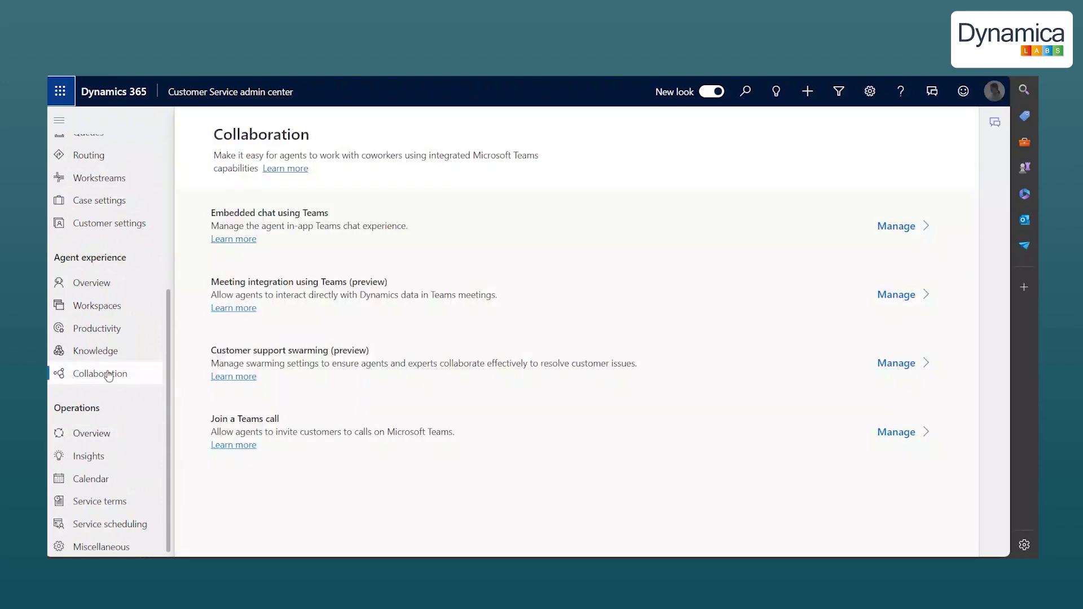
click(901, 294)
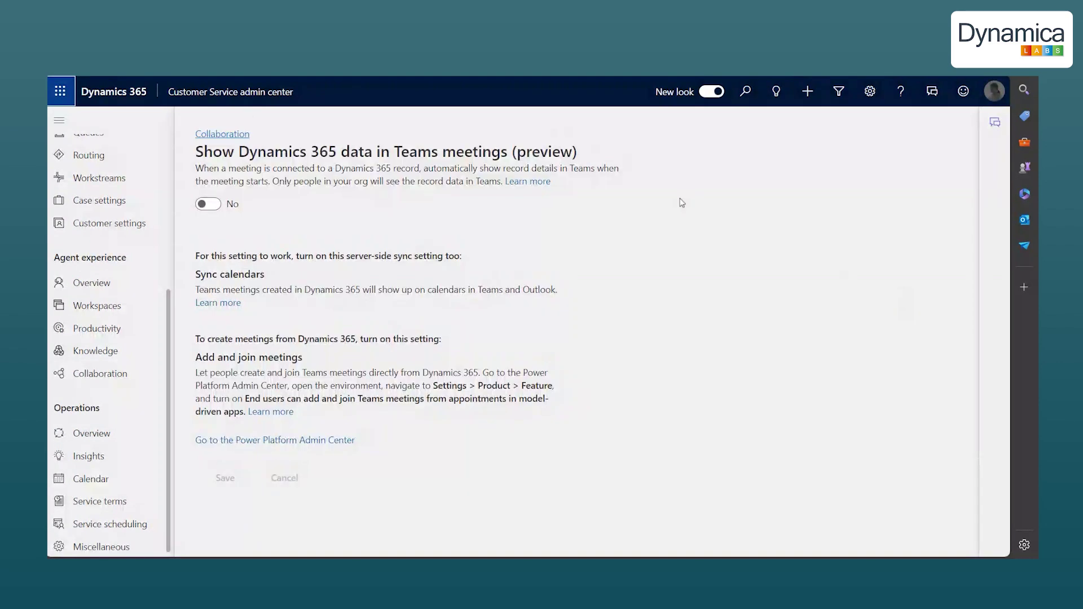
click(208, 203)
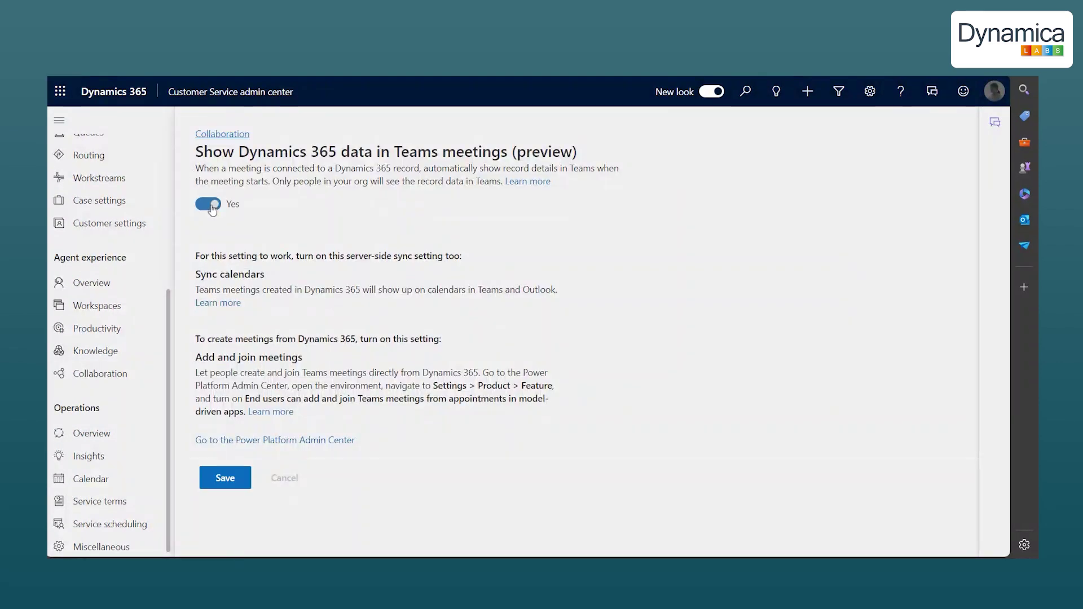
click(220, 483)
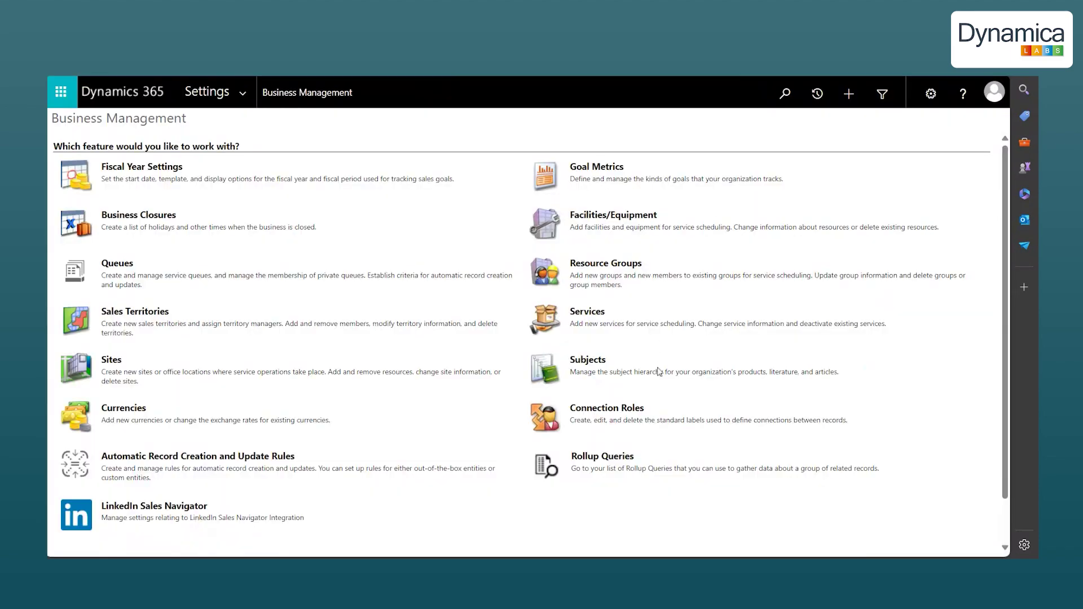
- In the Email system settings, set the default synchronization for Appointments, Contacts, and Tasks to Server-Side Synchronization and save
click(242, 93)
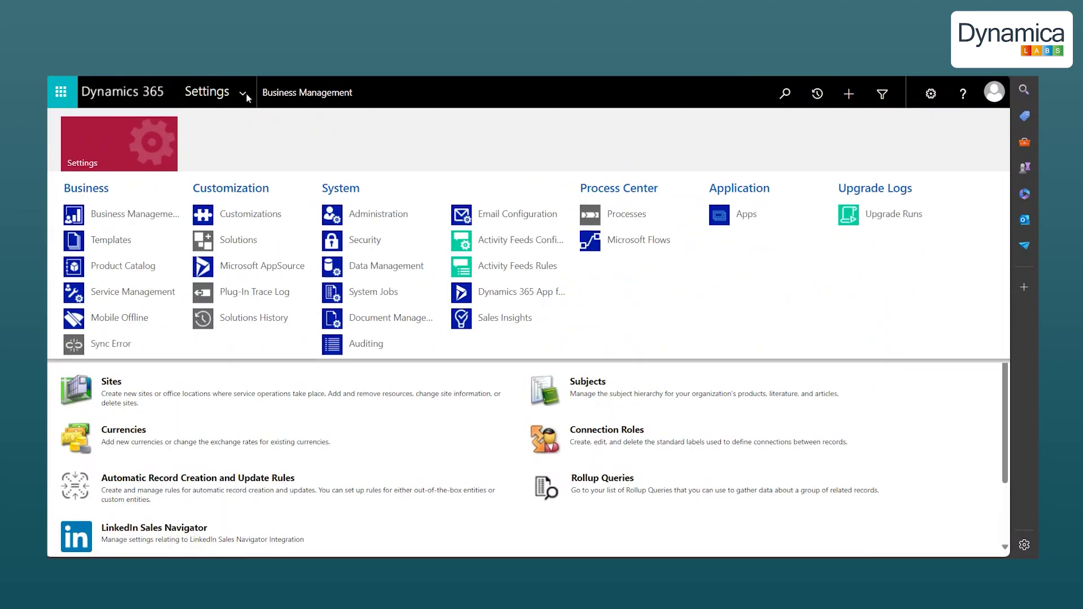
click(536, 218)
click(640, 238)
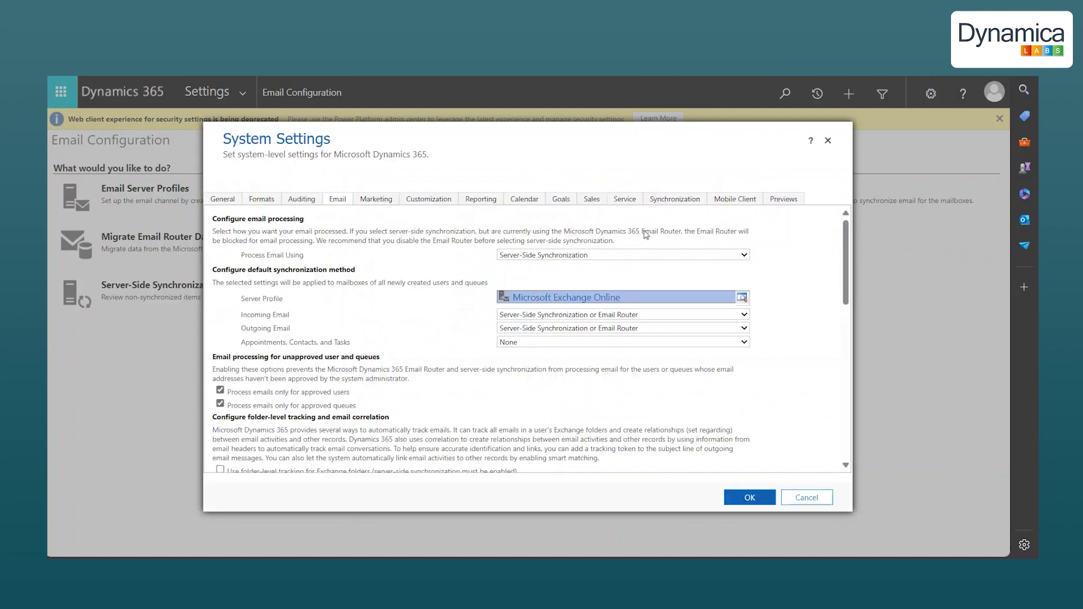
click(740, 343)
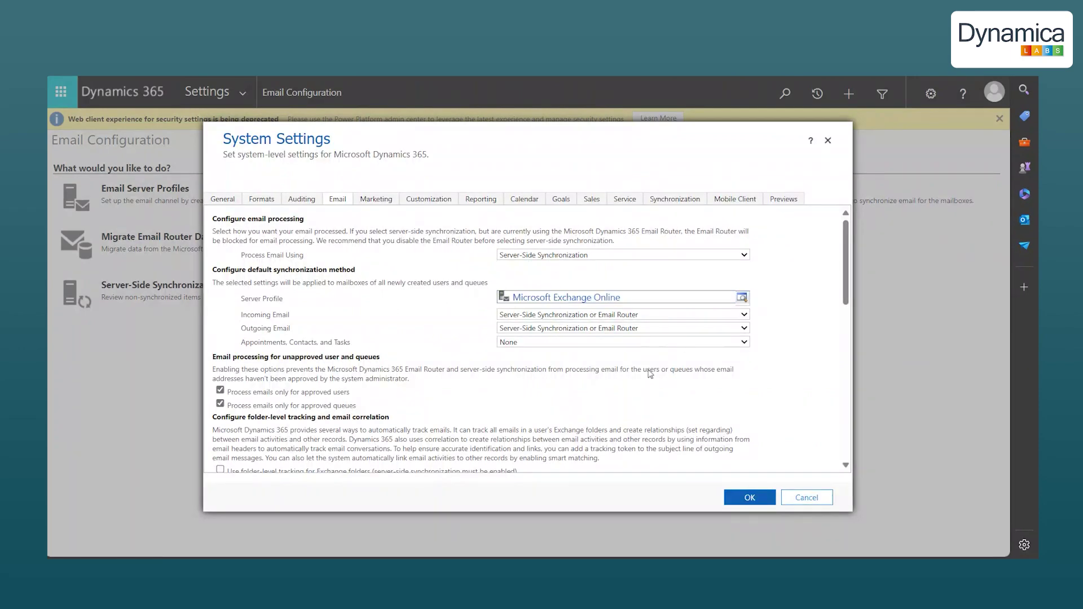
click(651, 372)
scroll(650, 372, down, 1)
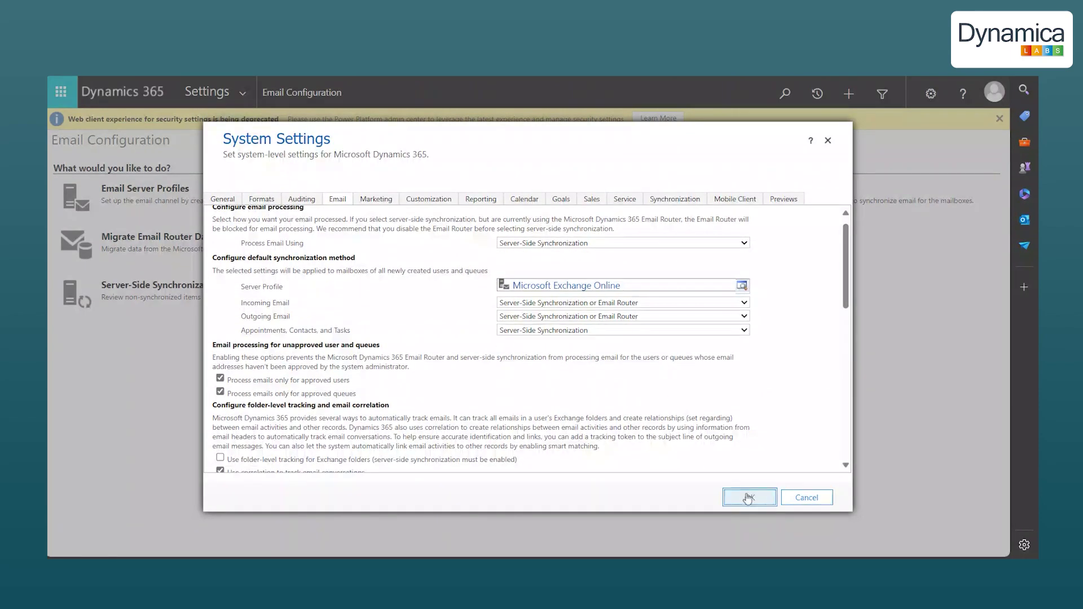
click(748, 498)
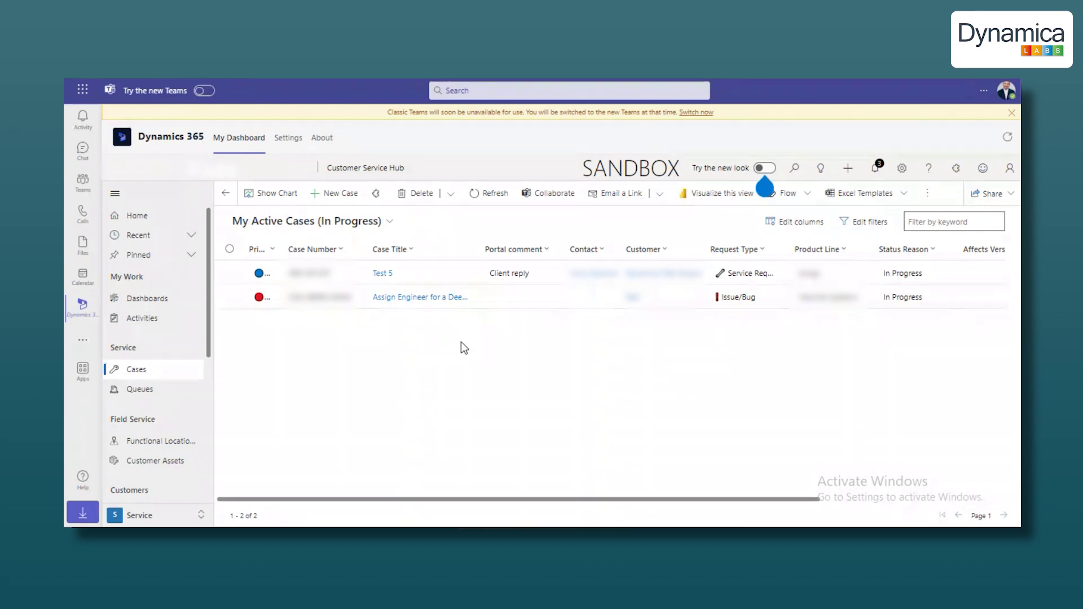
drag(208, 313, 208, 359)
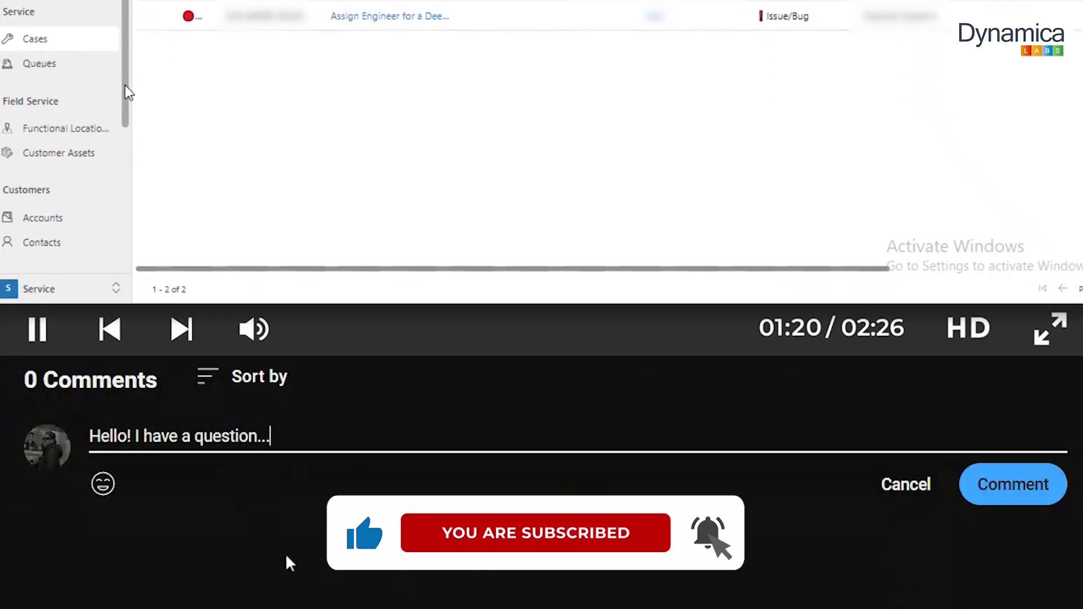
drag(129, 93, 128, 5)
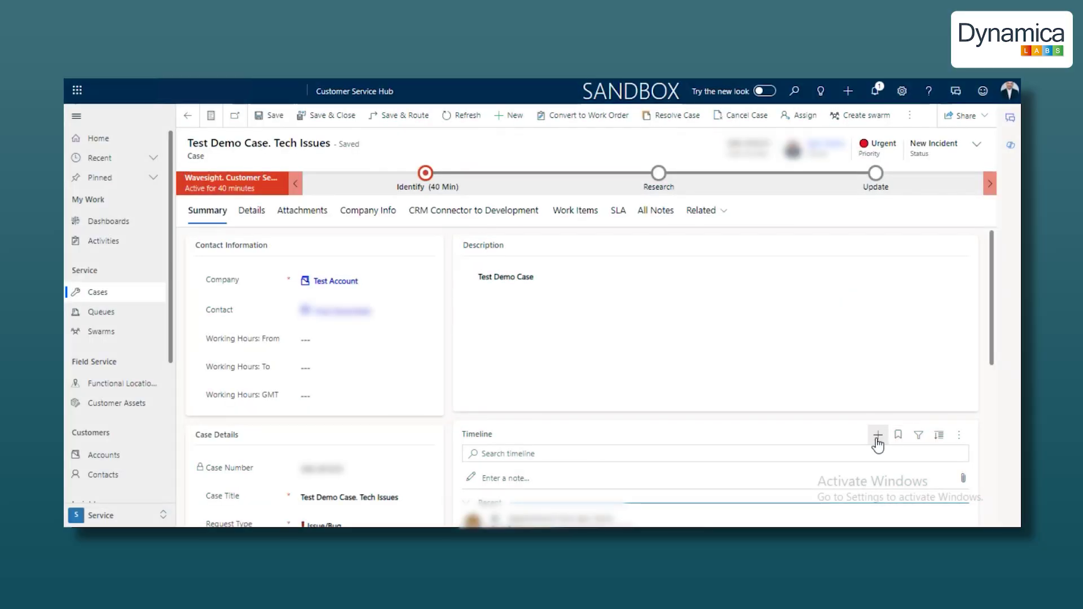
- Start a new appointment from the case's timeline as a Teams meeting with the subject "Test Demo Call"
click(878, 435)
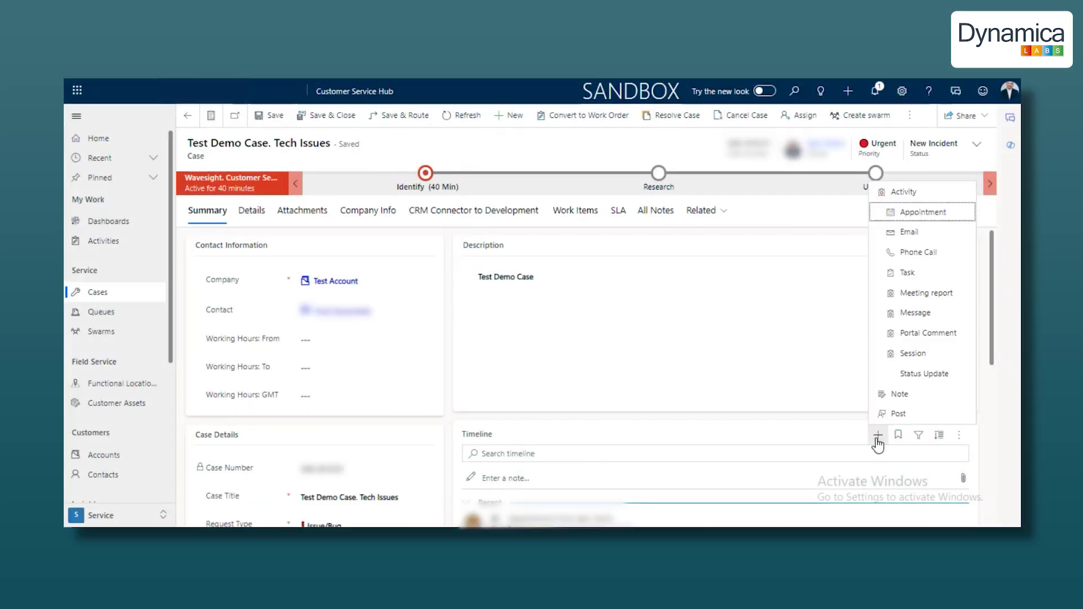
click(925, 213)
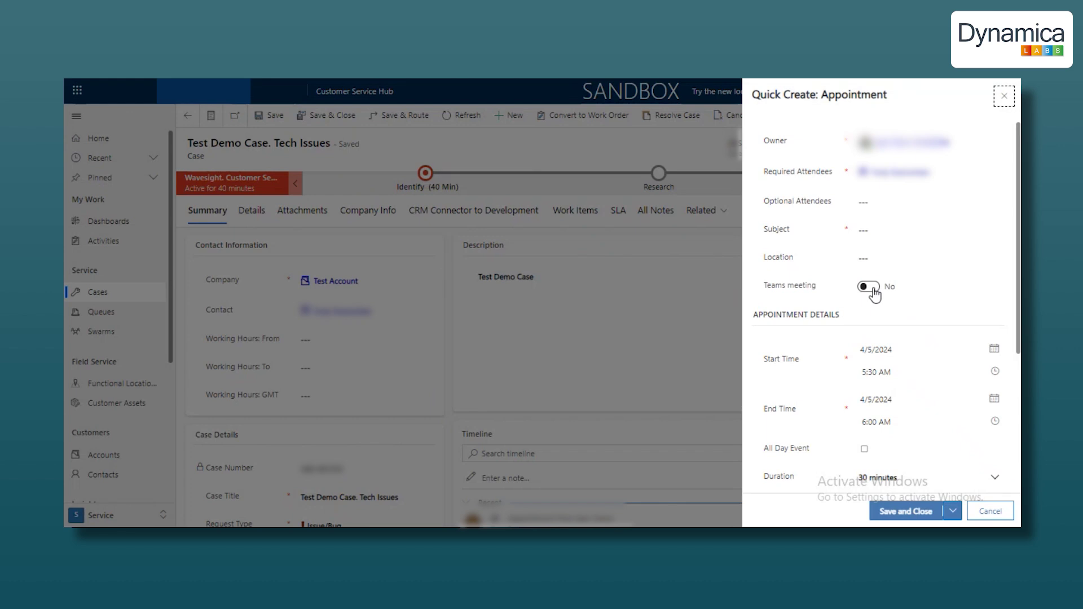
click(871, 288)
click(876, 230)
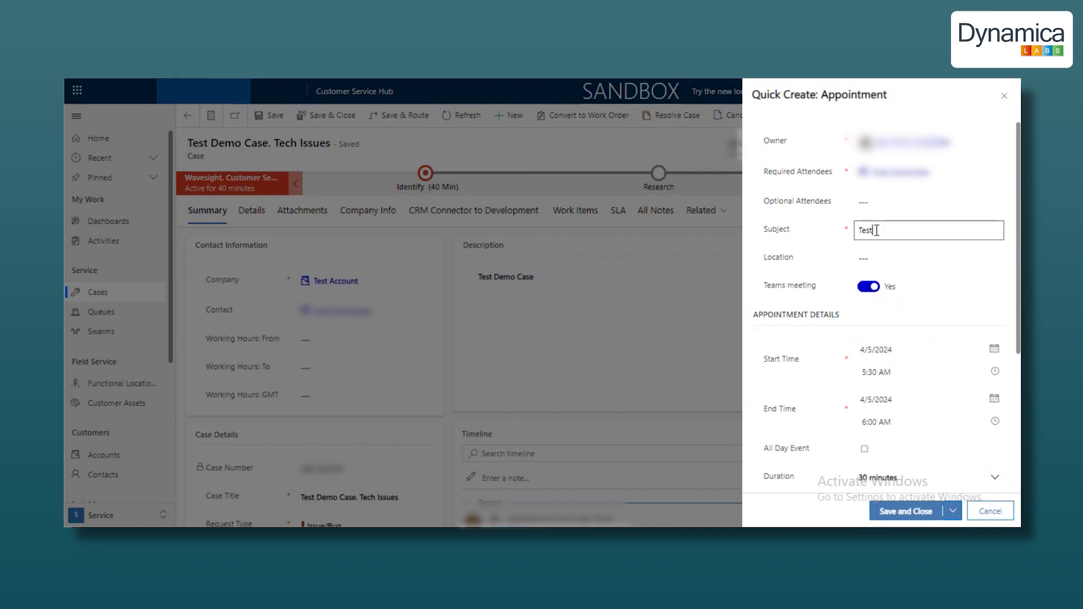
text(Test Demo Call)
- Set the appointment's start time to 6:00 AM on 4/5/2024
click(902, 372)
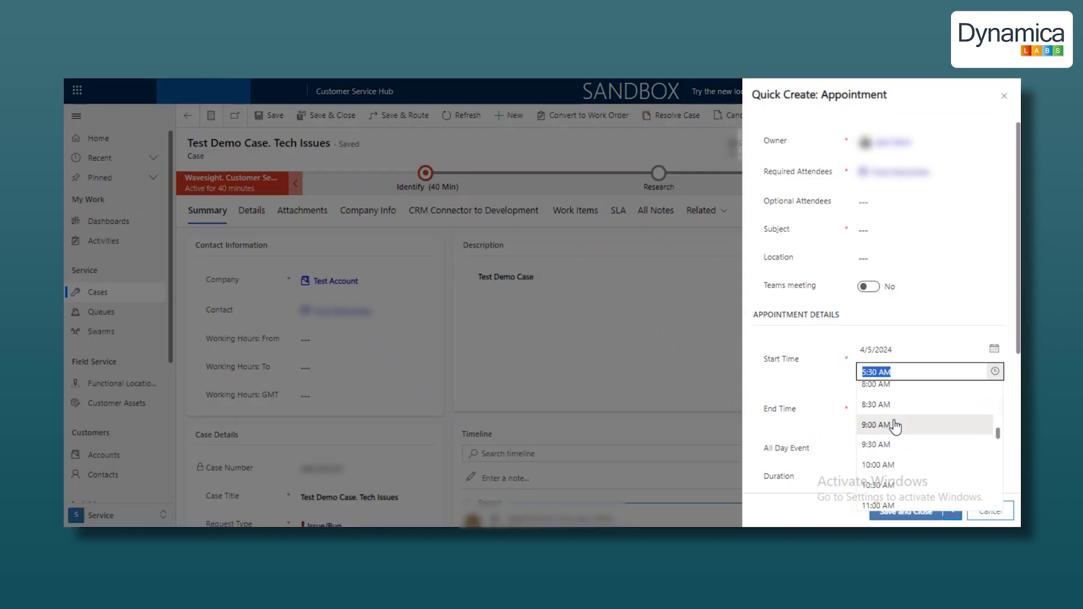
click(894, 427)
click(994, 371)
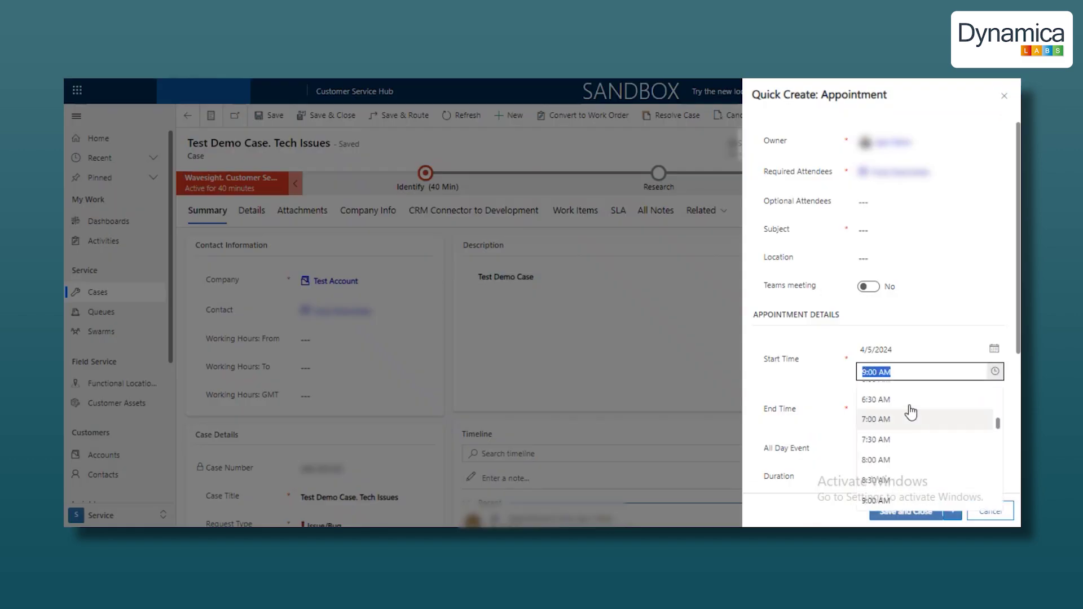
scroll(898, 451, down, 4)
click(890, 416)
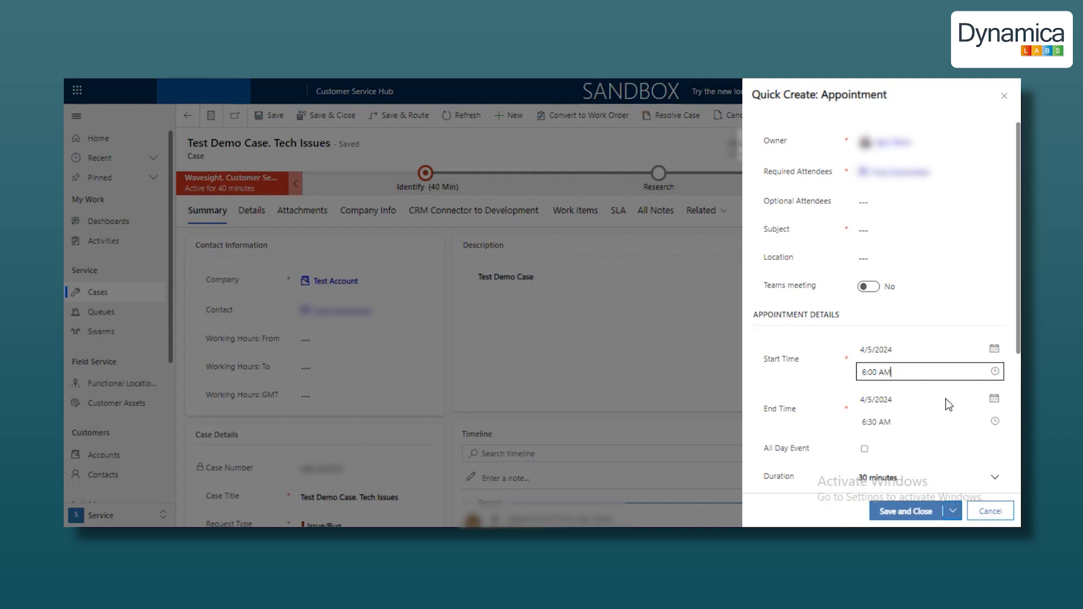
- Make the appointment a Teams meeting with a duration of 45 minutes and save it
scroll(946, 398, down, 1)
click(869, 223)
click(953, 416)
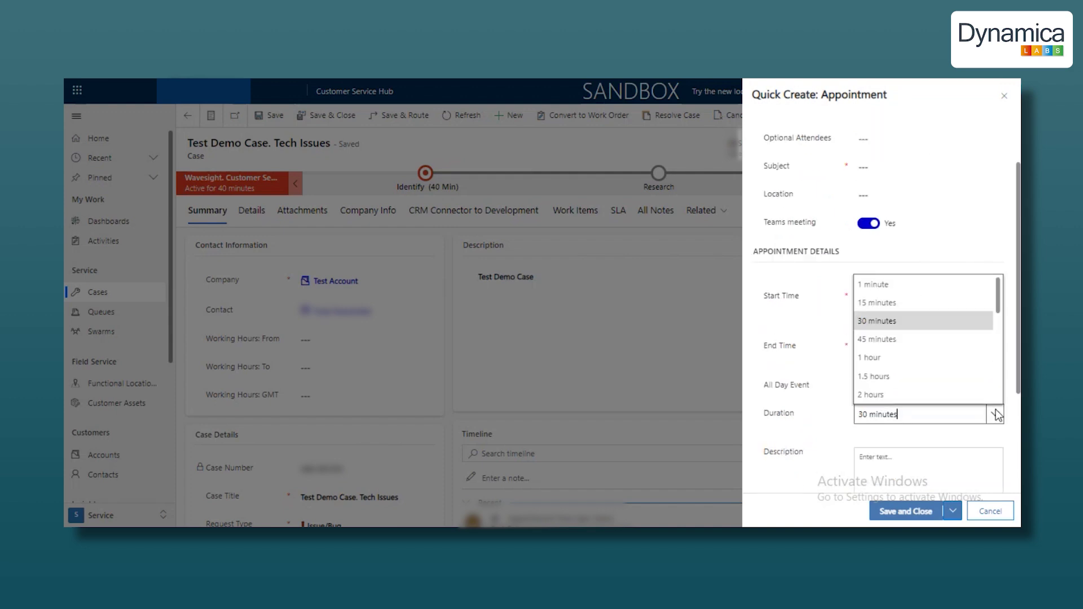
click(896, 337)
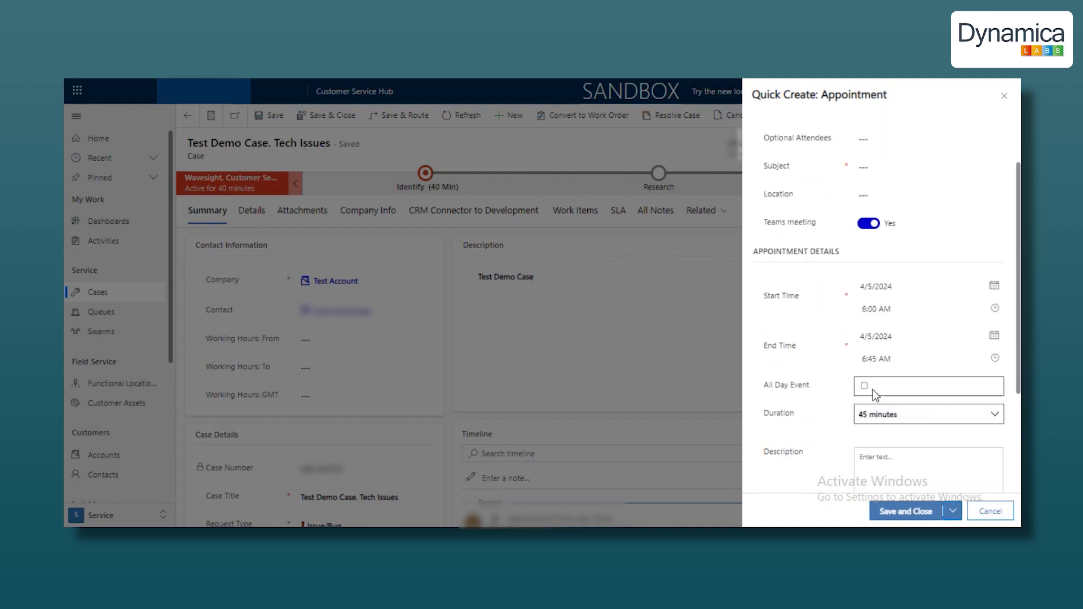
scroll(891, 377, down, 2)
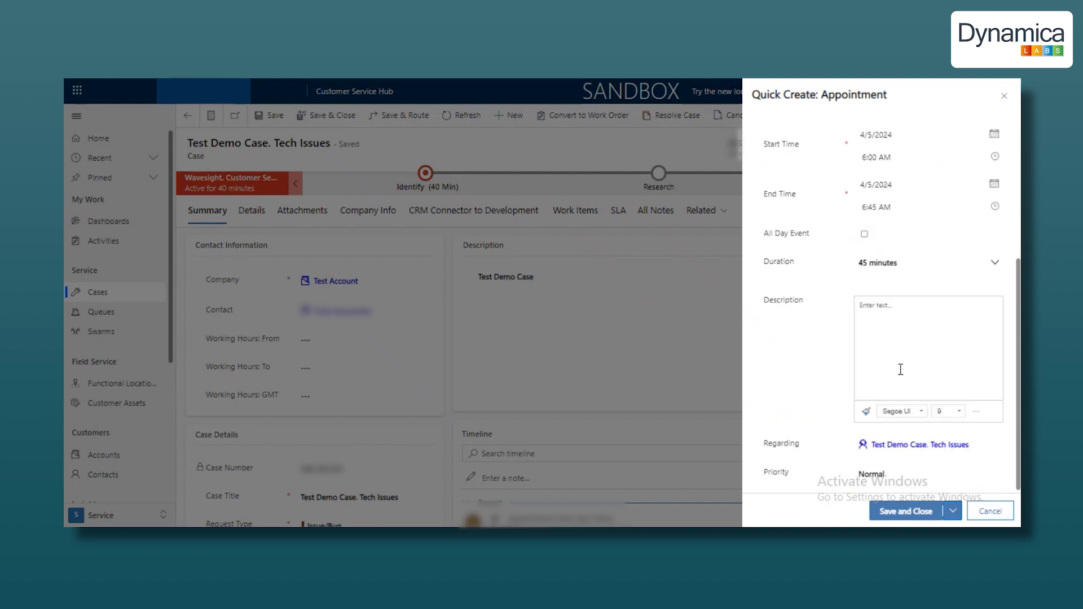
click(905, 511)
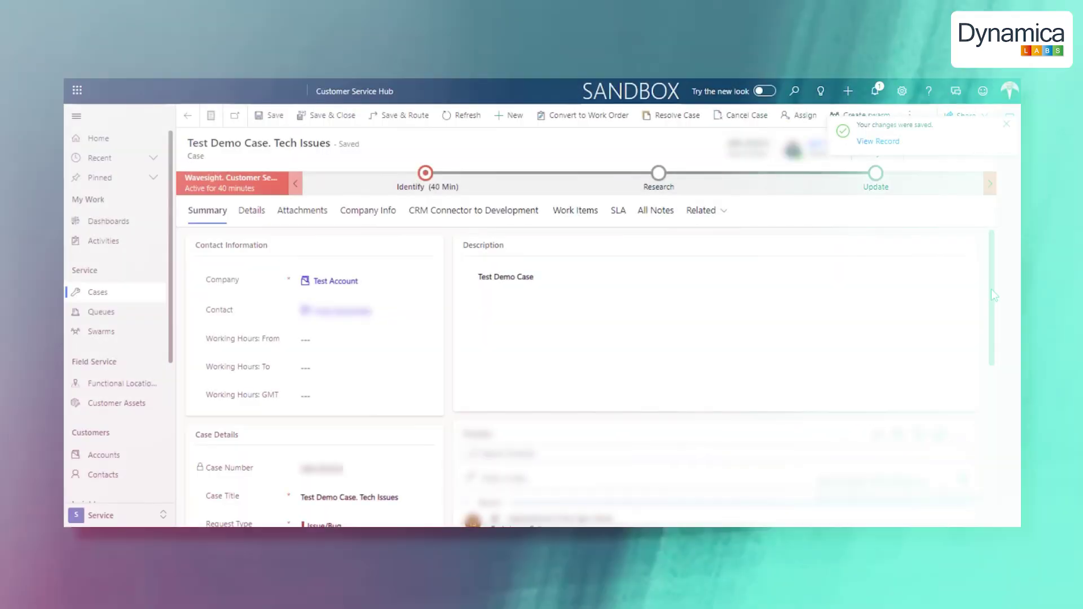
- Review the appointment entries in the Test Demo Case's timeline
scroll(991, 289, down, 2)
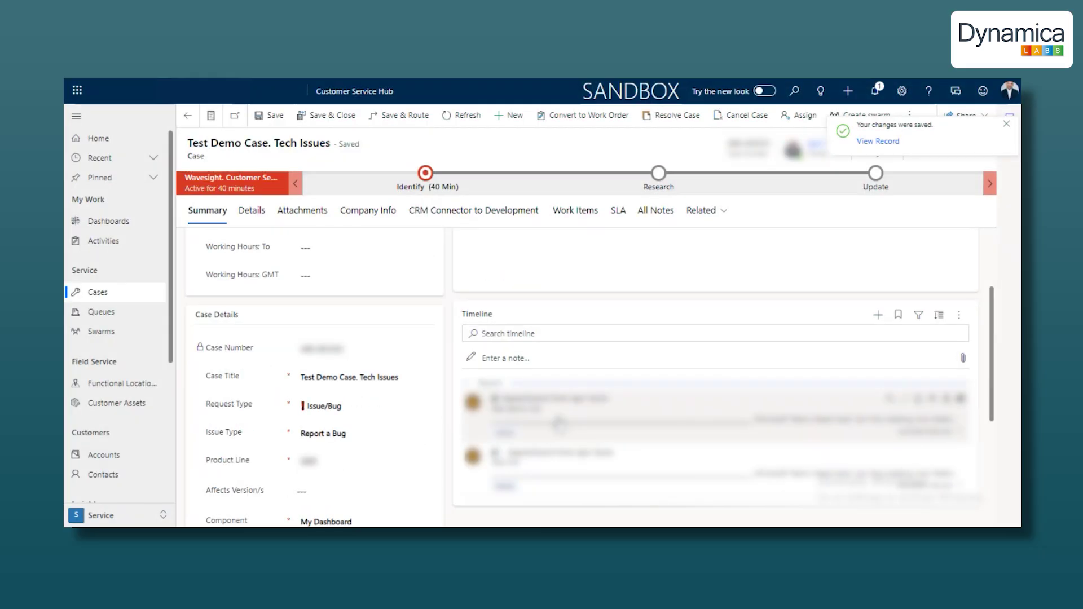
scroll(558, 423, down, 3)
scroll(558, 423, up, 1)
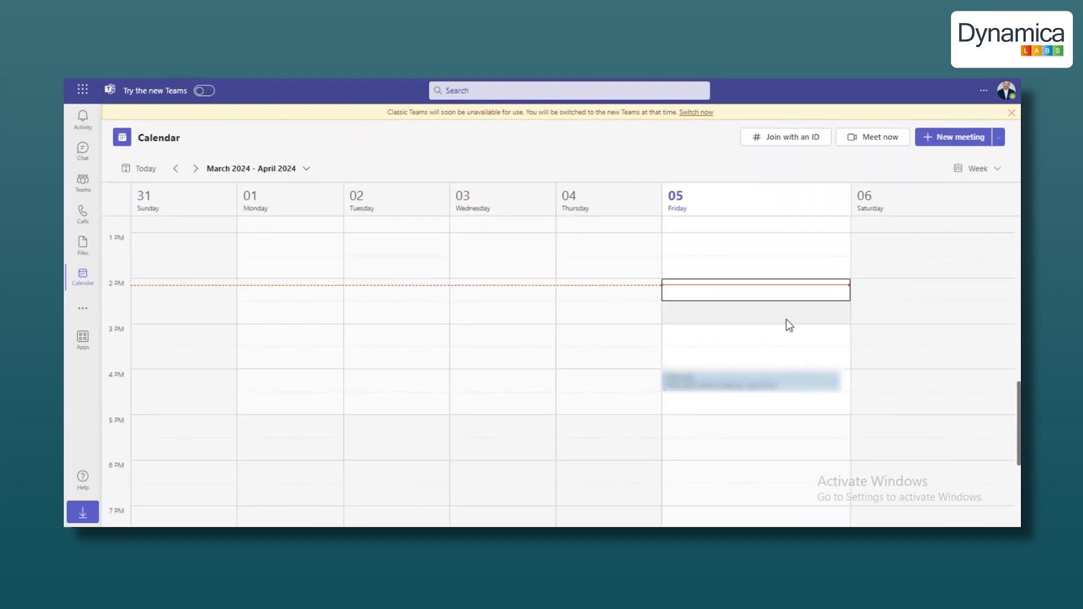
- Switch to Outlook, open the Test Call meeting invitation and review its details
click(387, 477)
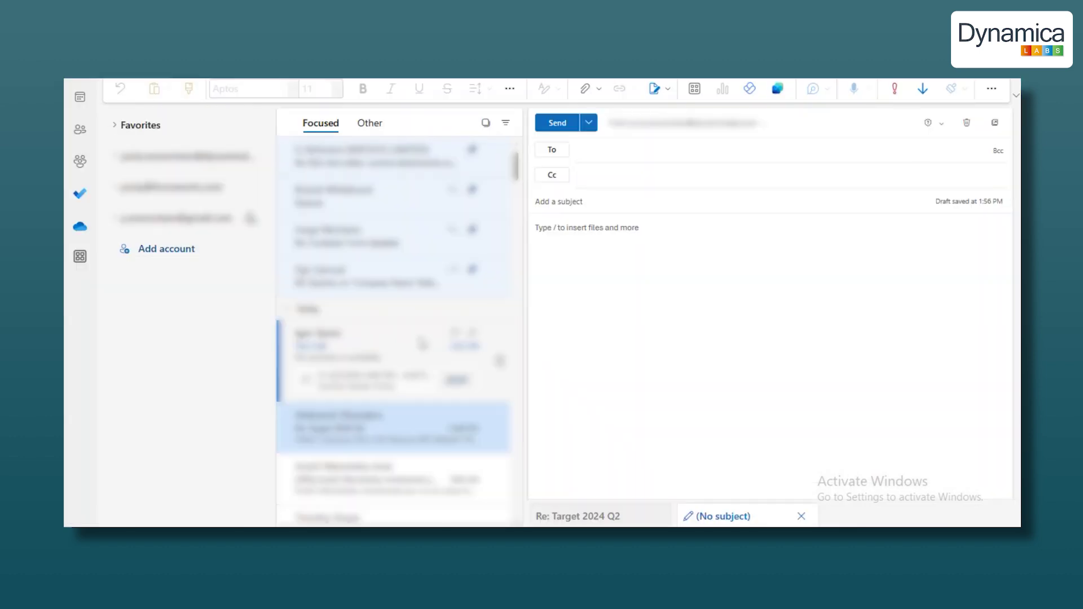
click(391, 389)
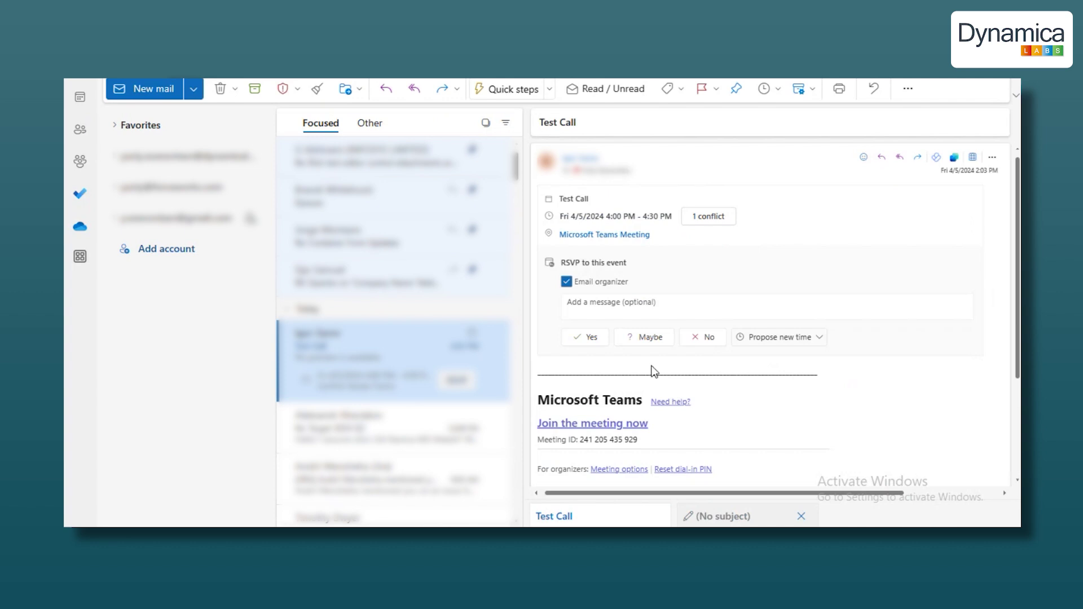
scroll(654, 373, down, 3)
scroll(734, 328, up, 3)
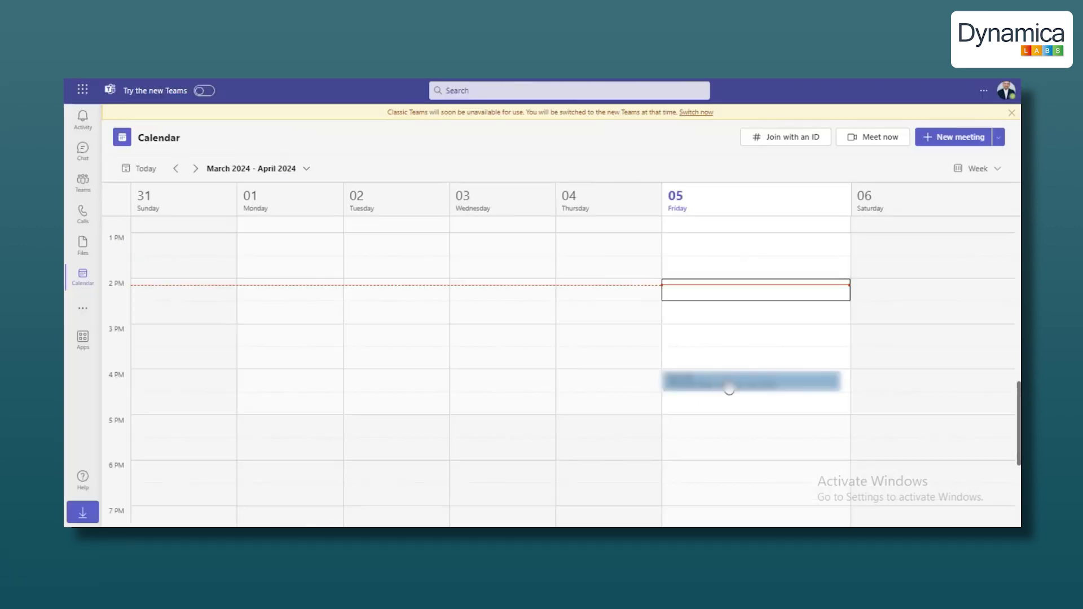
- Cancel the Friday 4 PM meeting in the Teams calendar and check its cancellation email in Outlook
right_click(728, 389)
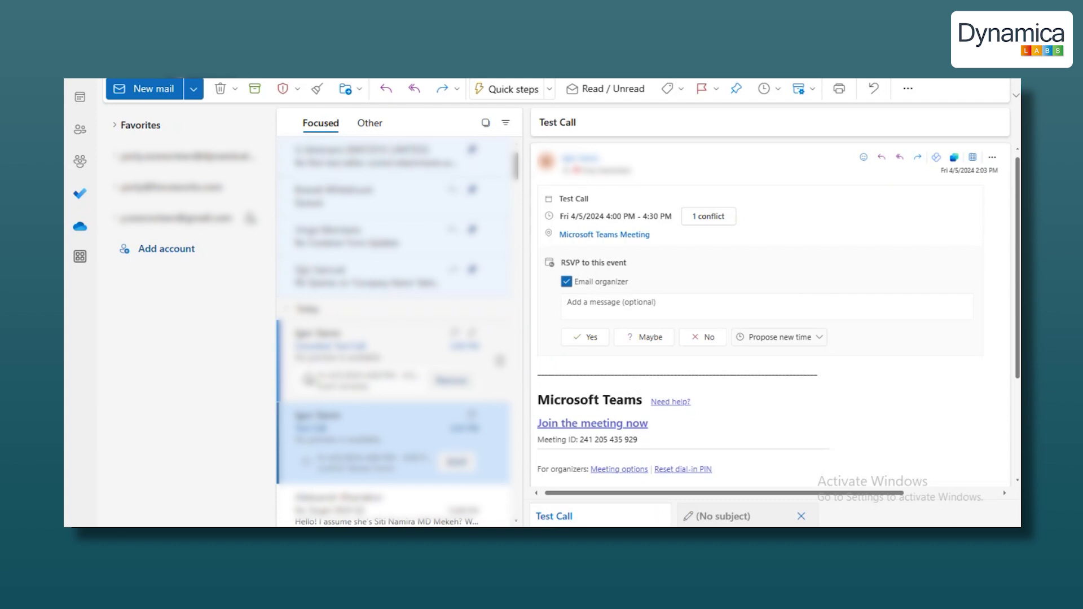
click(383, 350)
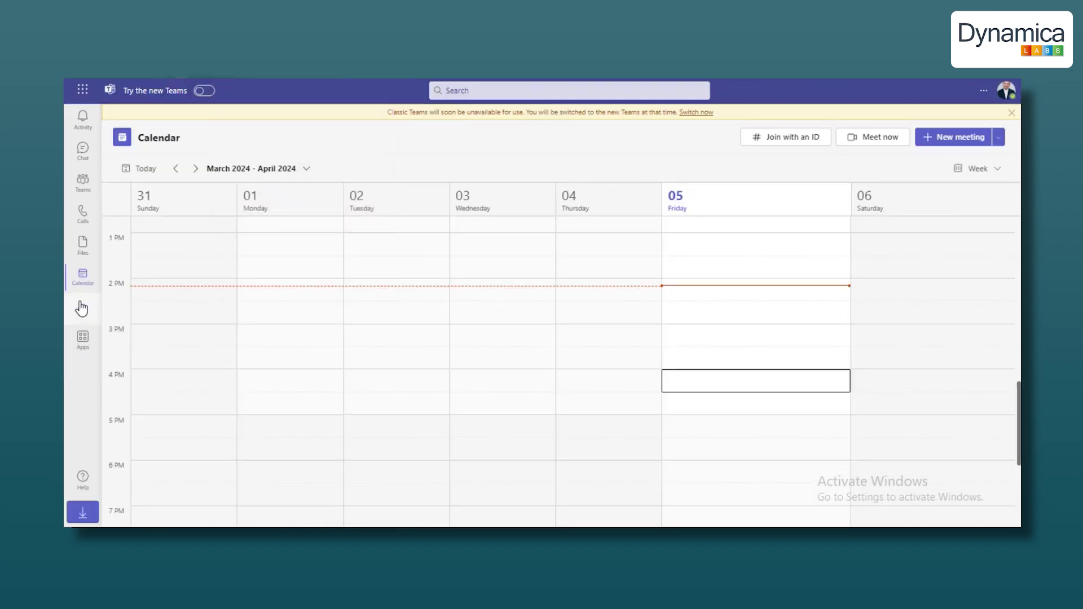
- Return to Dynamics 365 and switch the Customer Service Hub's Cases list to the All Active Cases. Customer Service view
click(80, 307)
click(134, 233)
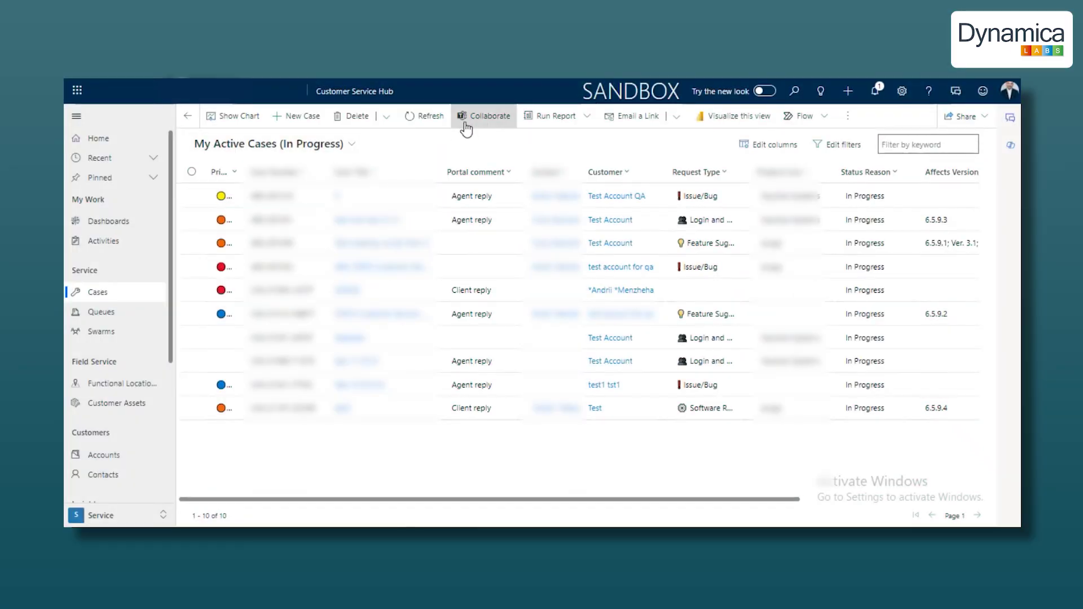
click(351, 146)
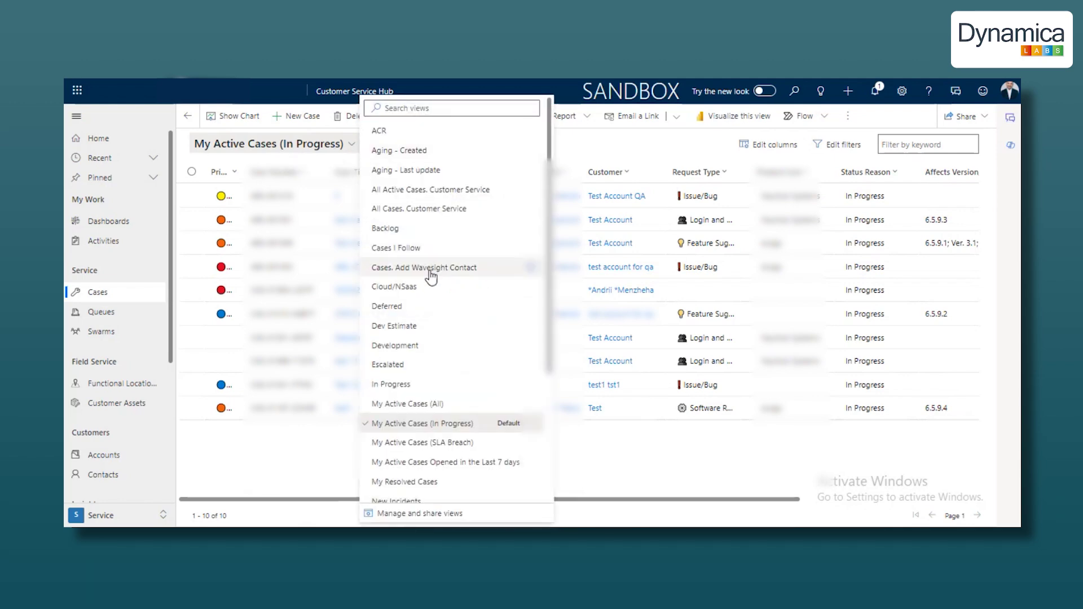
key(Escape)
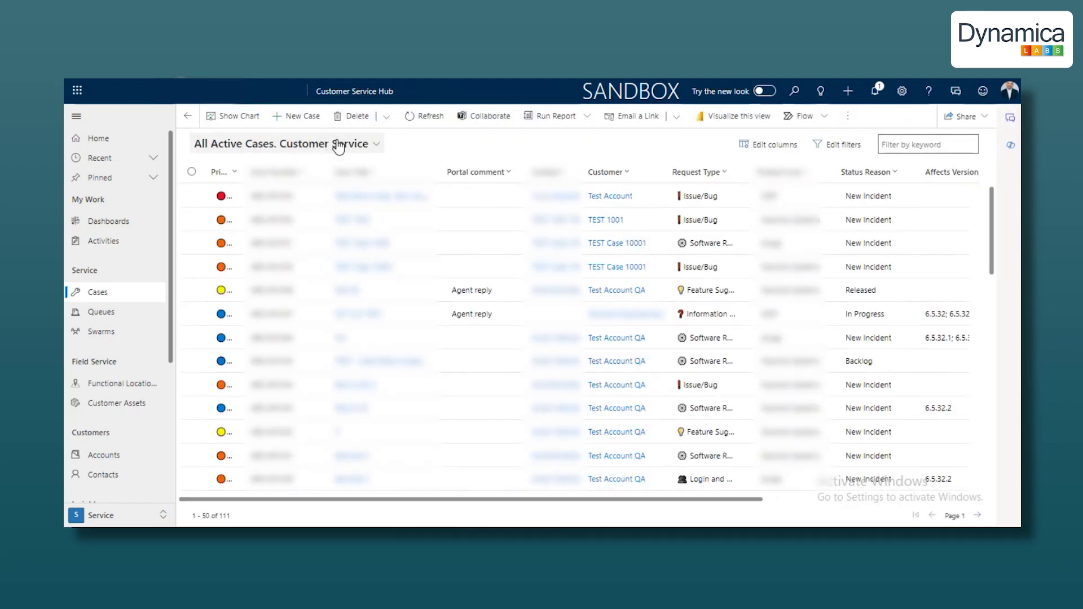
- Start collaborating on the case view with Microsoft Teams and create a new private team named "Test CS"
click(490, 117)
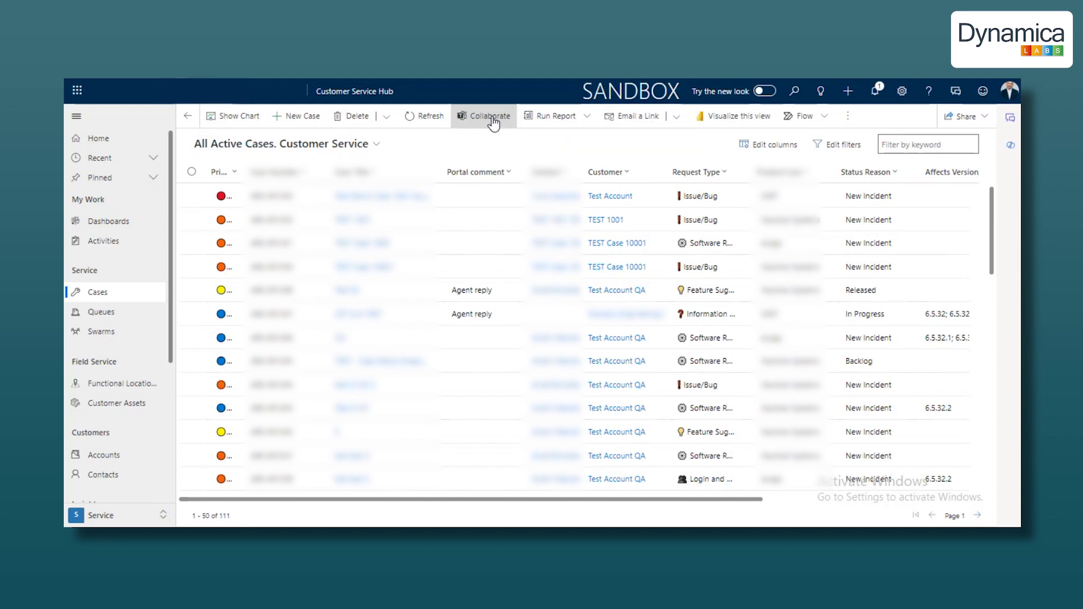
click(634, 410)
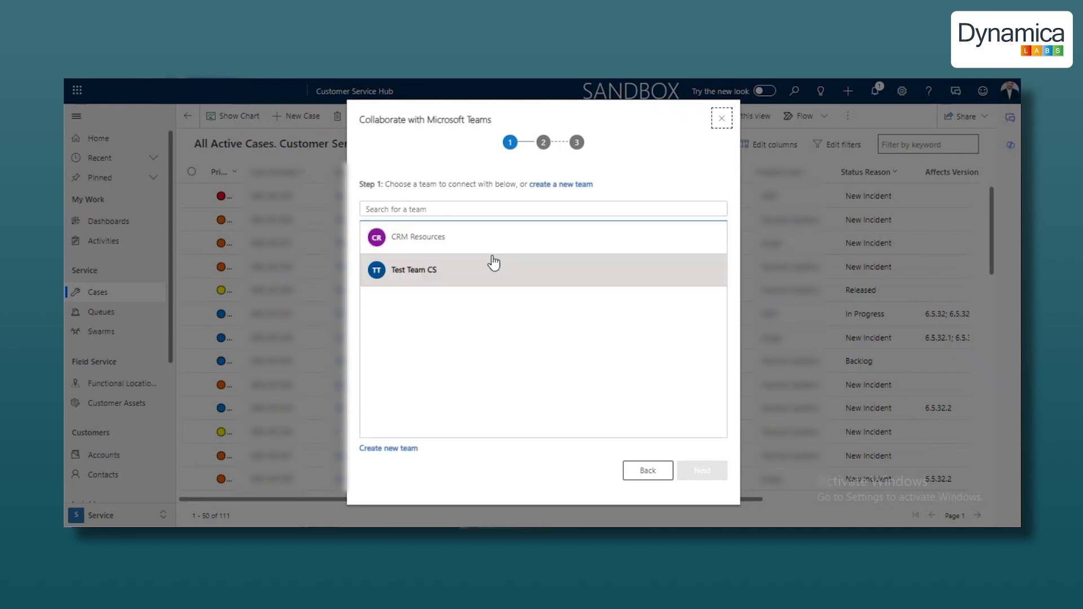
click(401, 451)
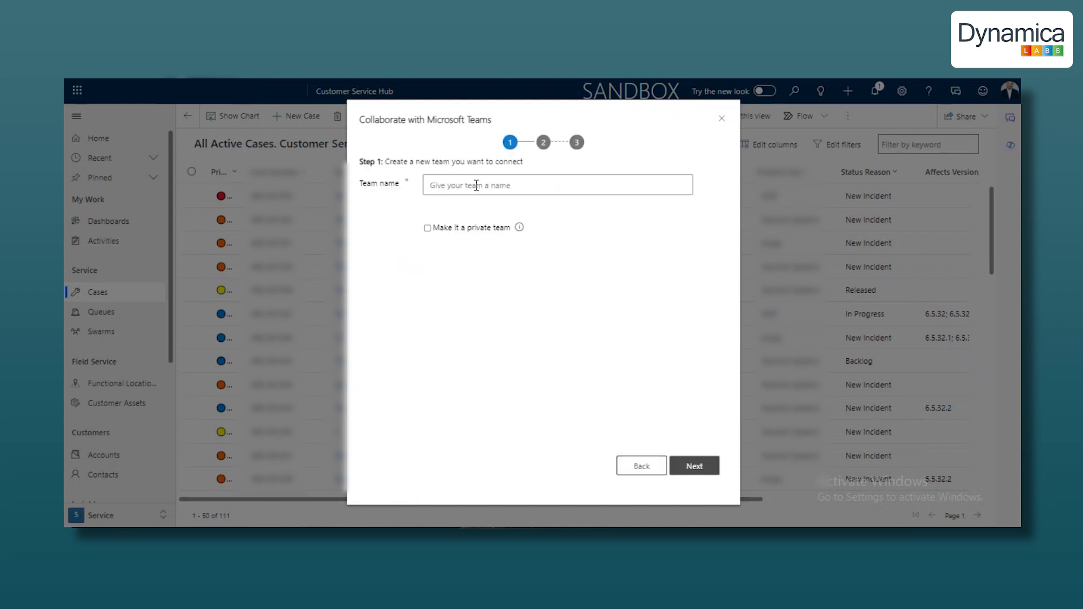
text(Test CS)
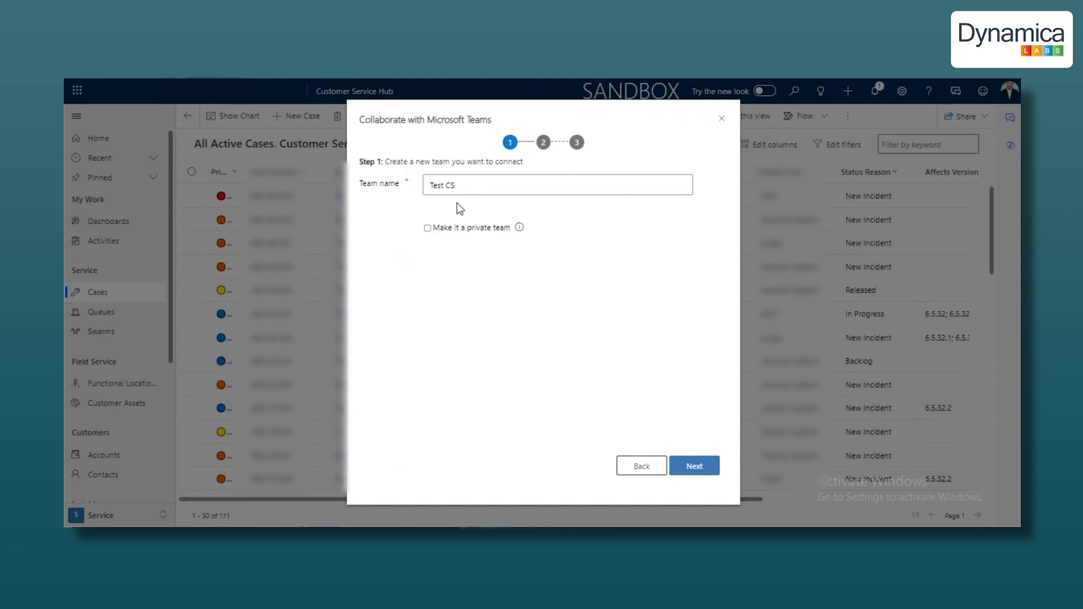
click(426, 228)
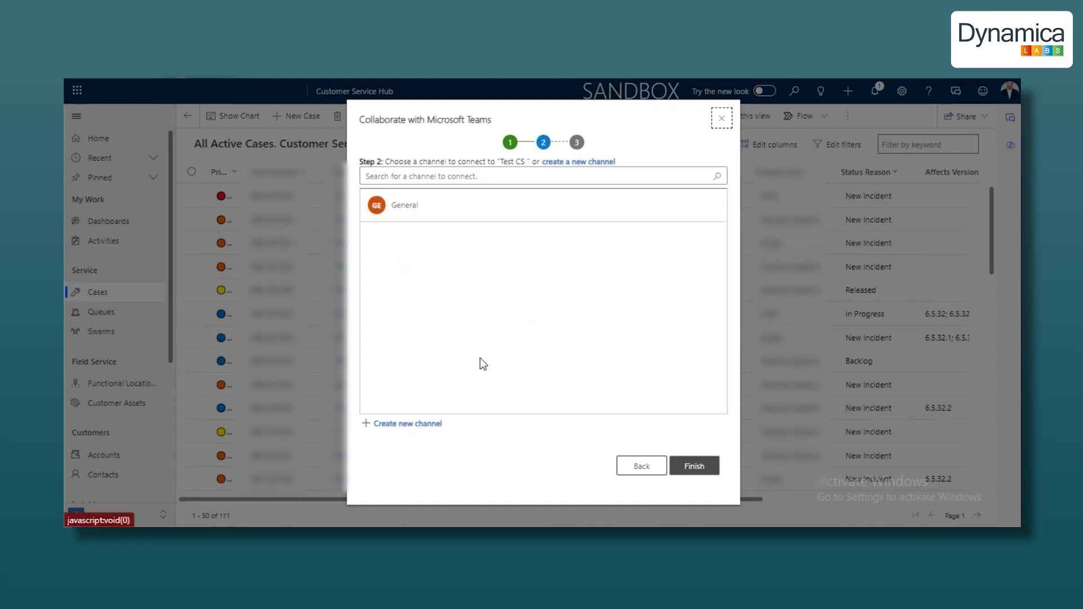
- Finish connecting the view to the General channel and open the My Active Cases tab in Test Team CS's General channel
click(441, 212)
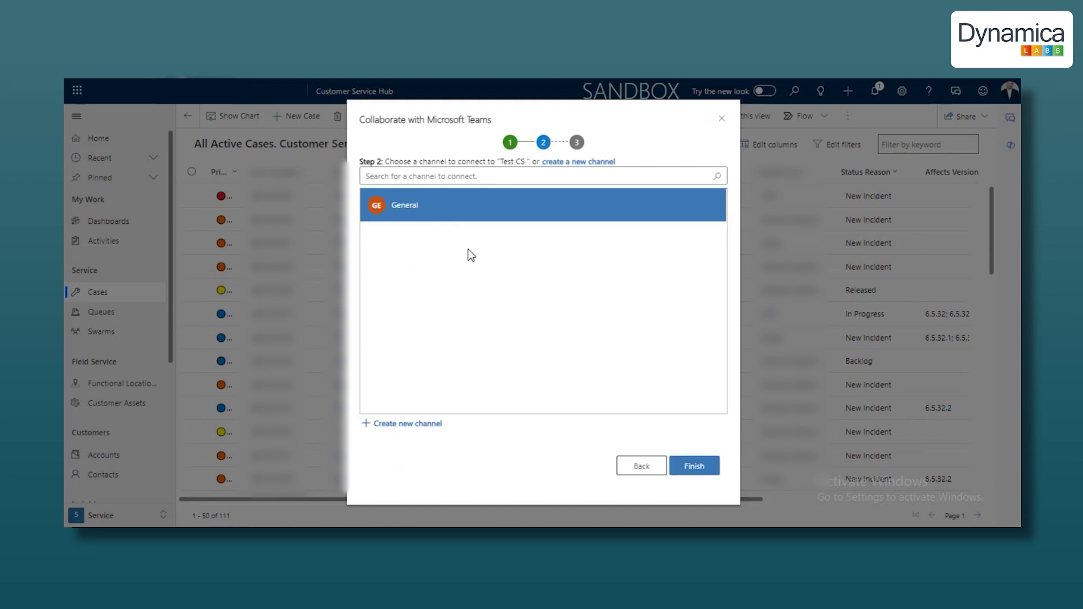
click(703, 474)
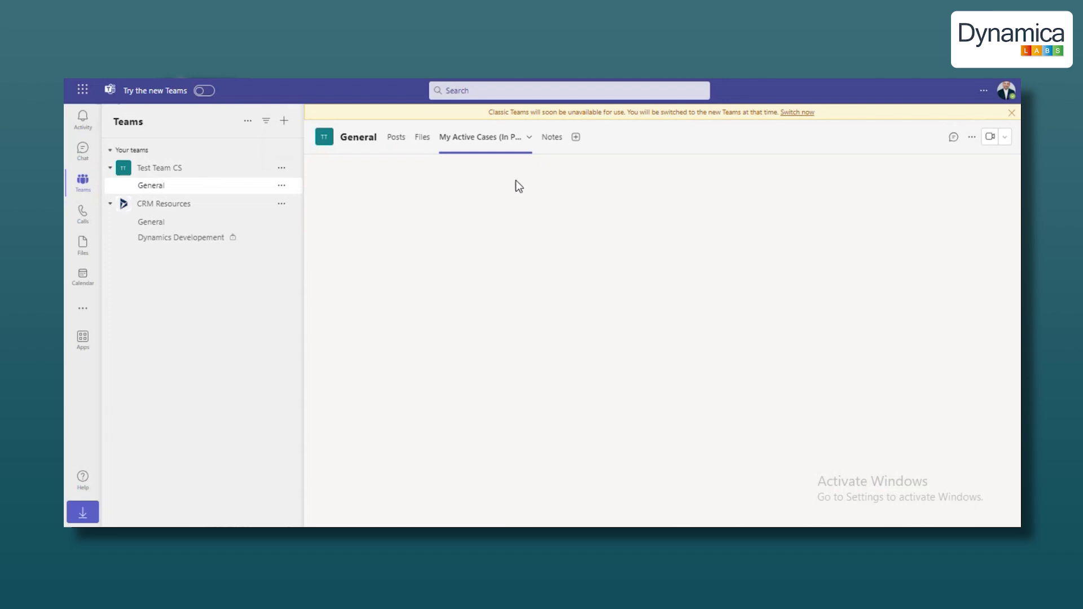
click(495, 138)
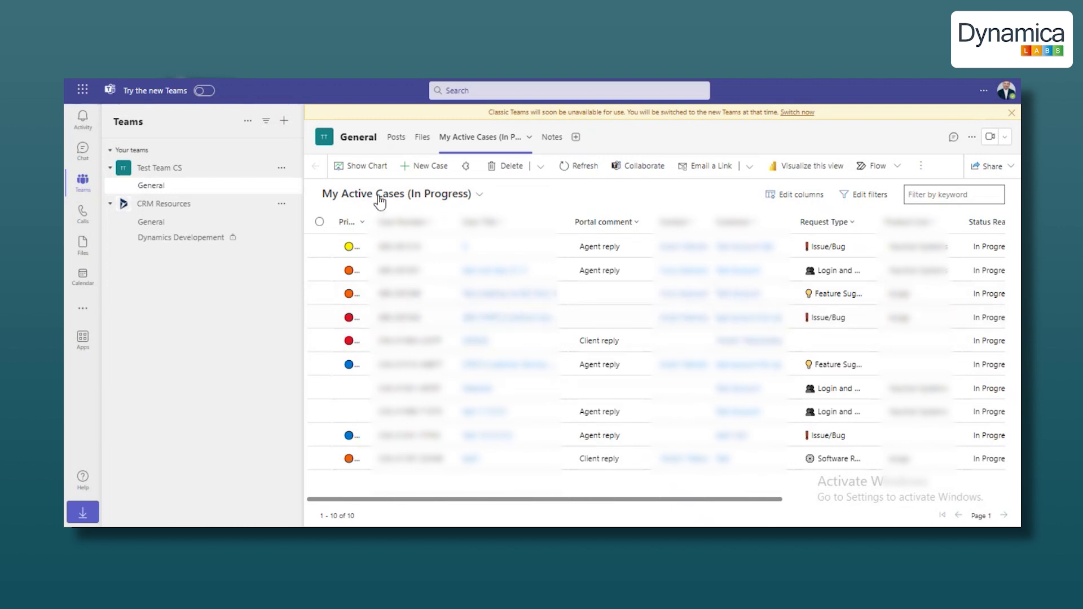
- Switch the channel's case tab to the All Active Cases. Customer Service view and open the Test Demo Case. Tech Issues case
click(483, 197)
click(558, 272)
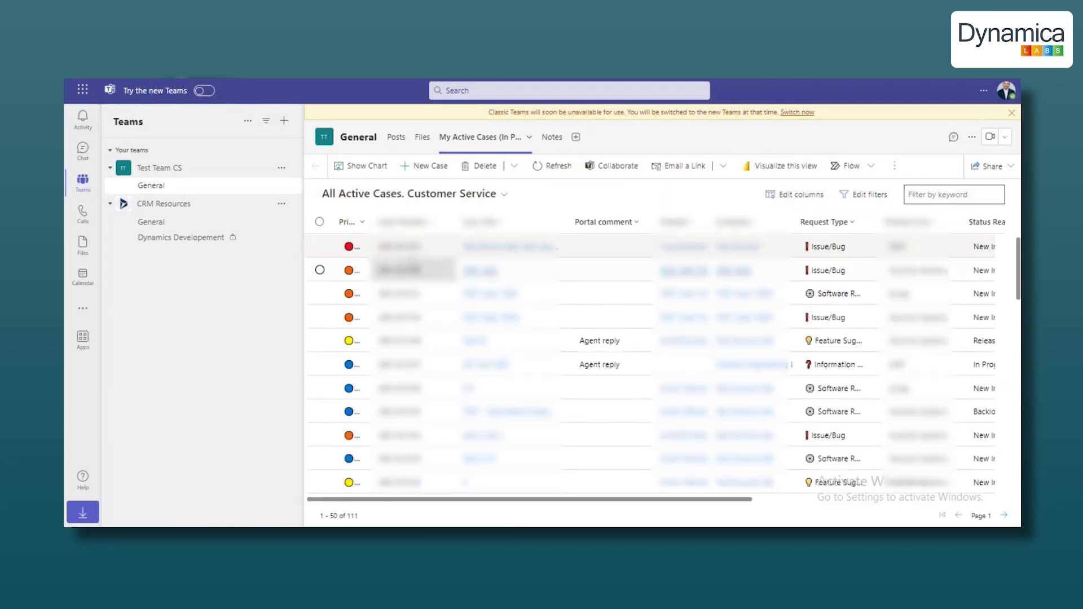
click(411, 269)
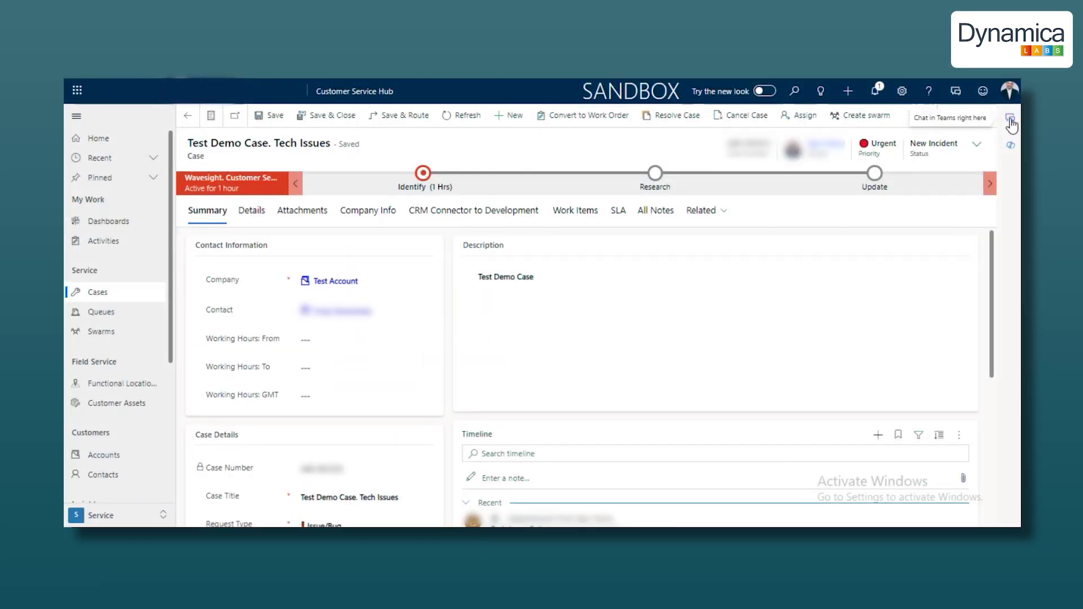
- Begin a new connected Teams chat from the Test Demo Case. Tech Issues record in Customer Service Hub and add the suggested participant
click(1011, 121)
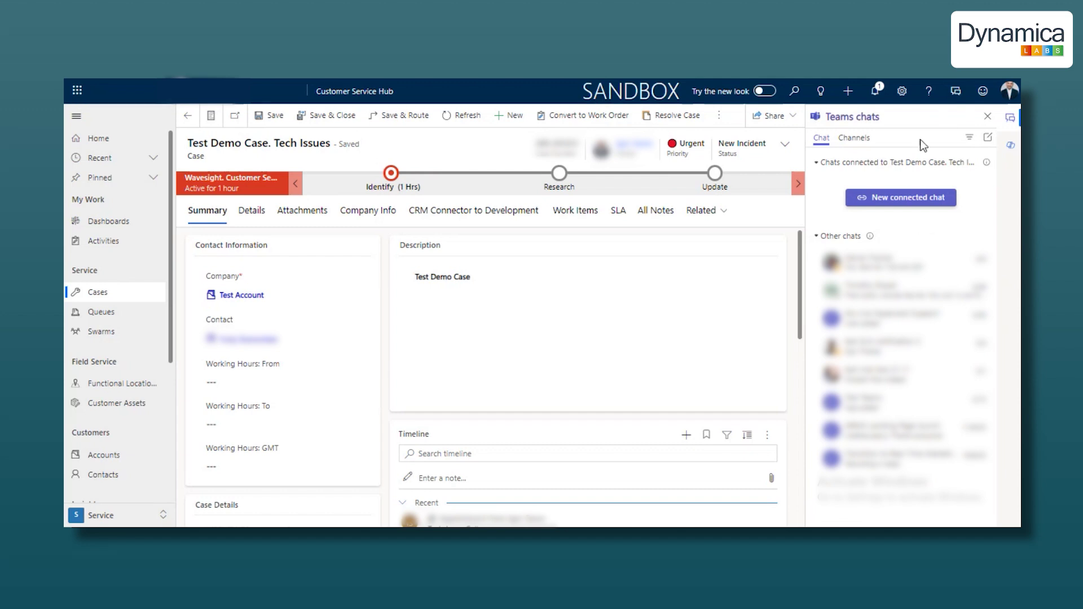
click(867, 198)
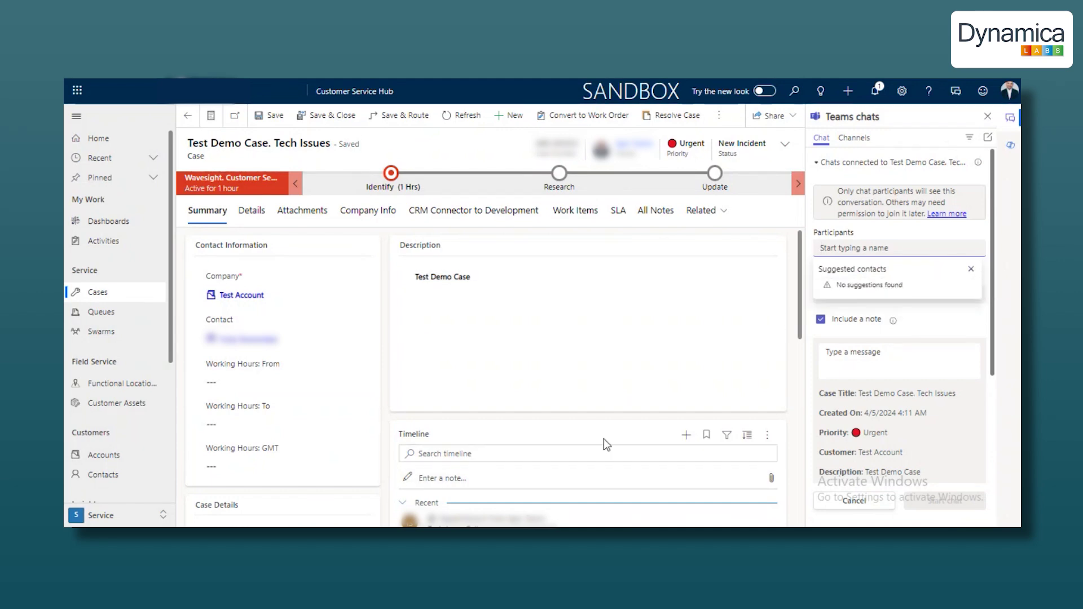
click(598, 462)
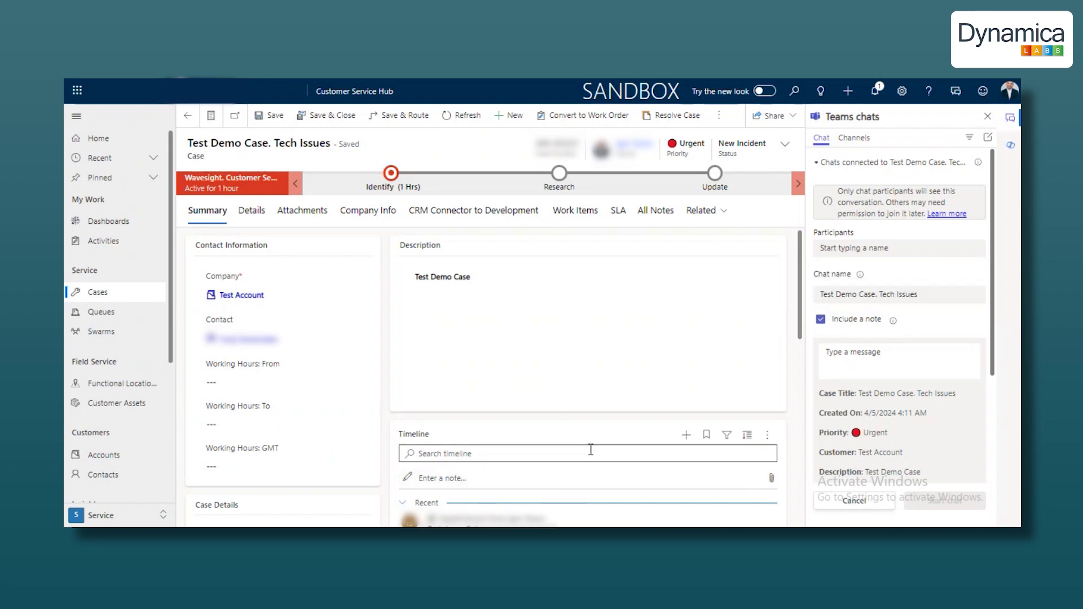
click(863, 248)
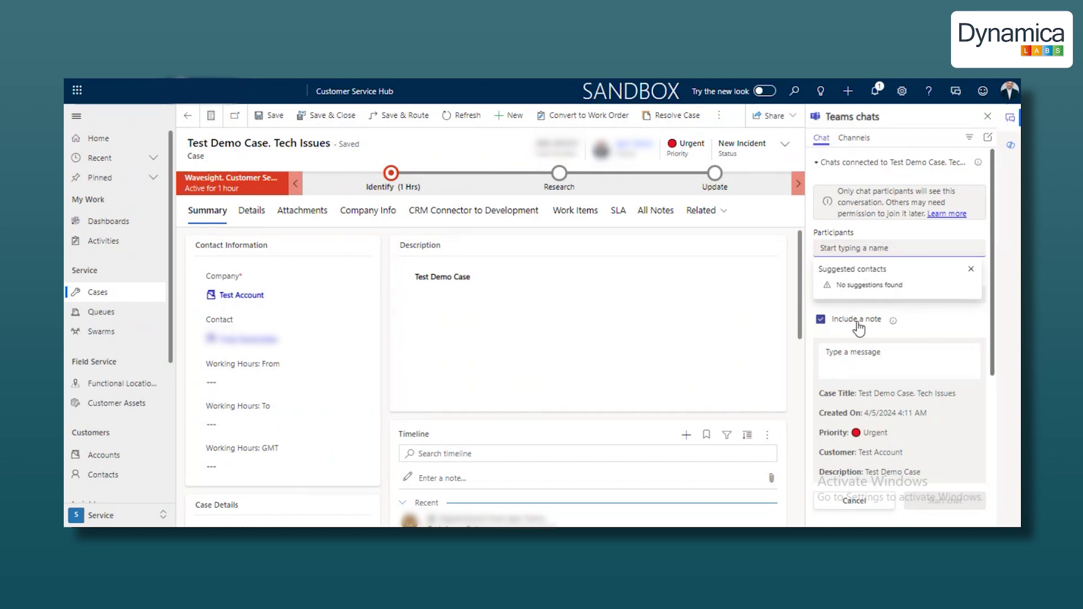
click(898, 283)
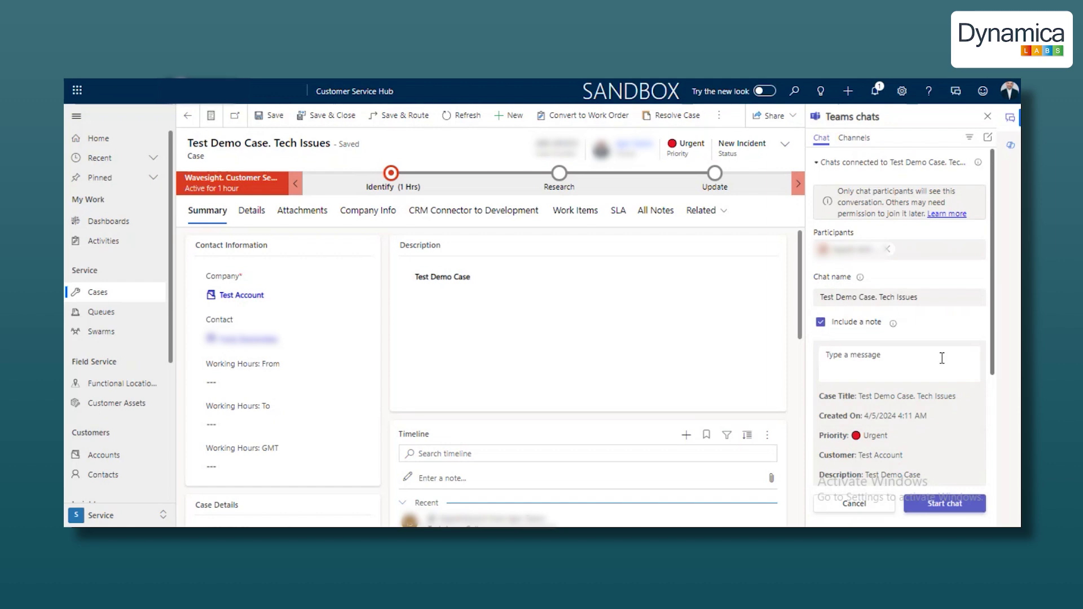
- Add the note "Hello, Test chat, skip it", start the connected chat, and check it in Microsoft Teams
scroll(693, 438, down, 4)
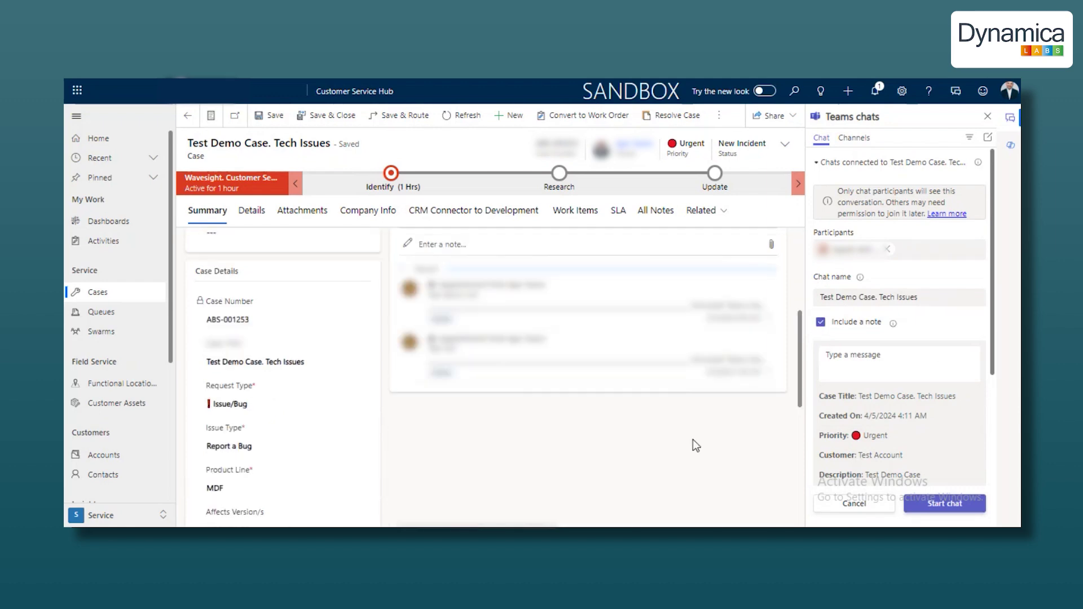
scroll(675, 395, up, 4)
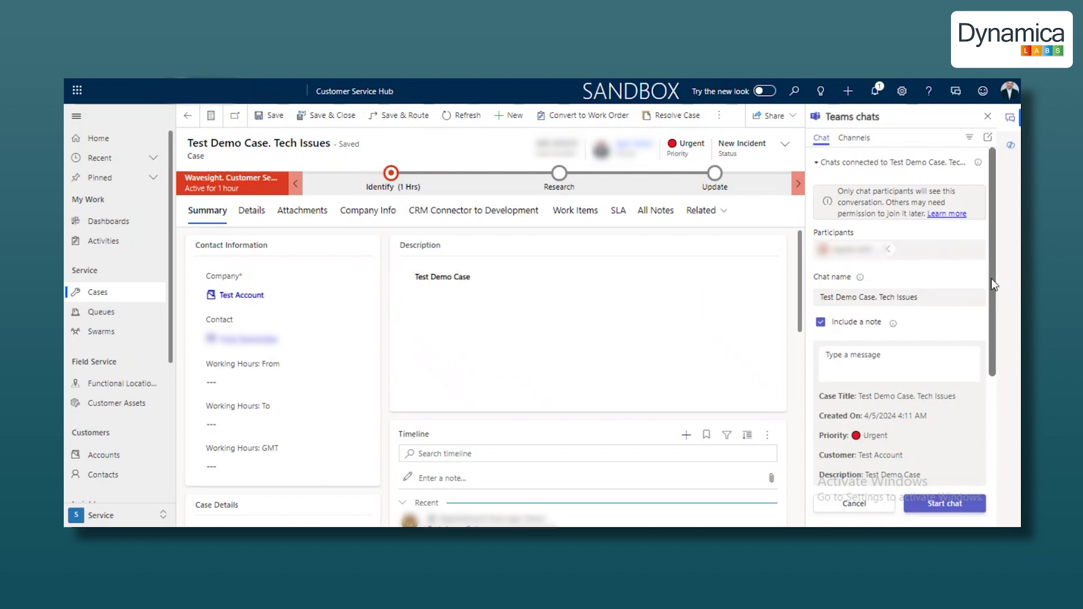
scroll(991, 279, down, 2)
click(852, 282)
text(Hello, Test chat)
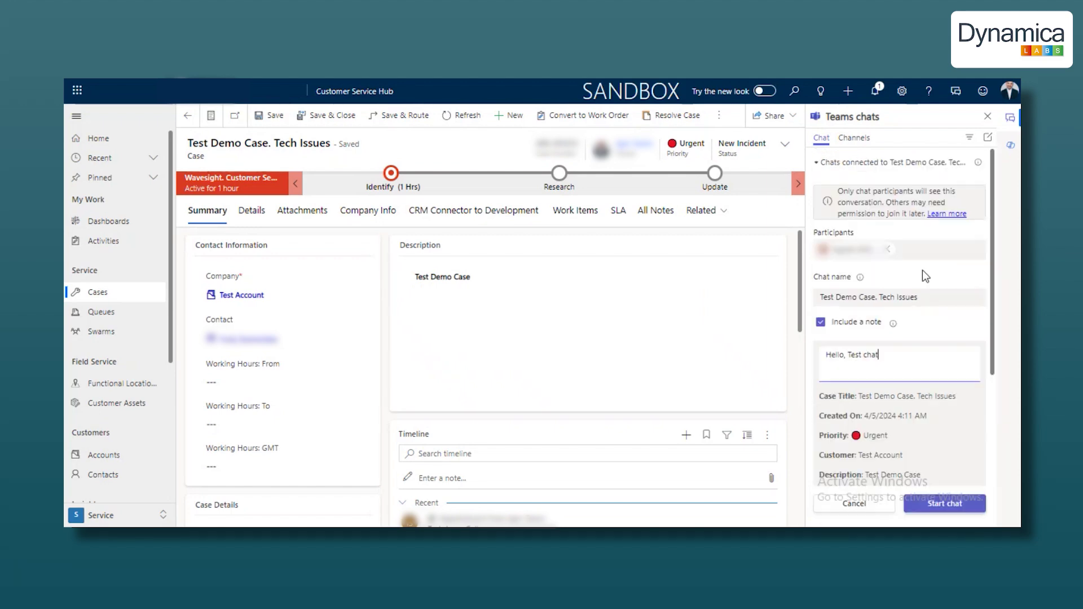
scroll(824, 297, down, 1)
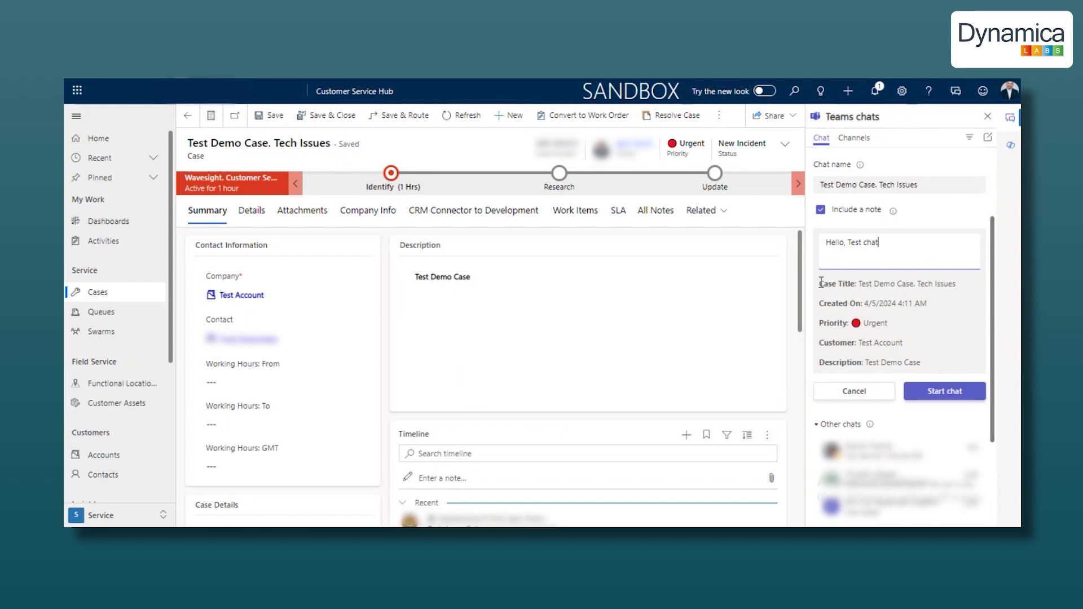
mouse_move(819, 281)
mouse_down()
mouse_move(932, 356)
mouse_move(823, 284)
mouse_up()
click(931, 360)
text(, skip it)
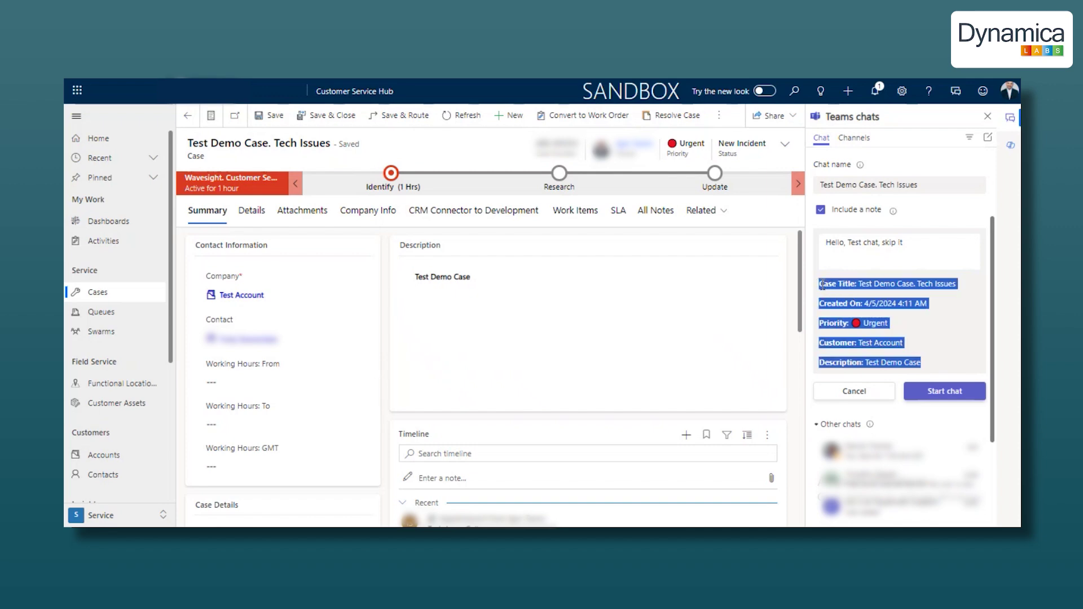
click(938, 401)
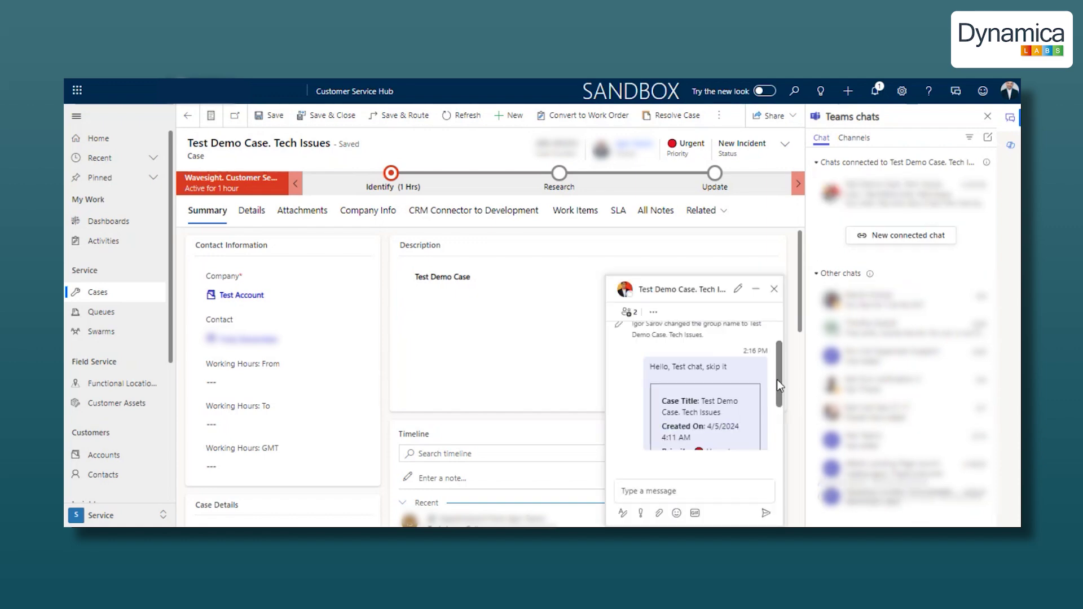
scroll(778, 382, down, 3)
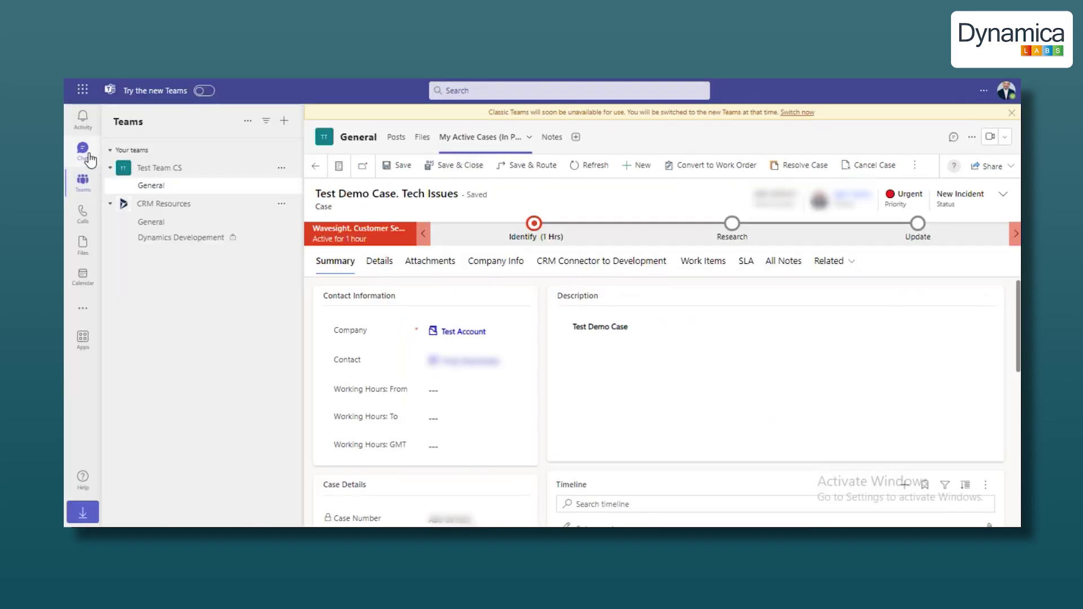
click(89, 157)
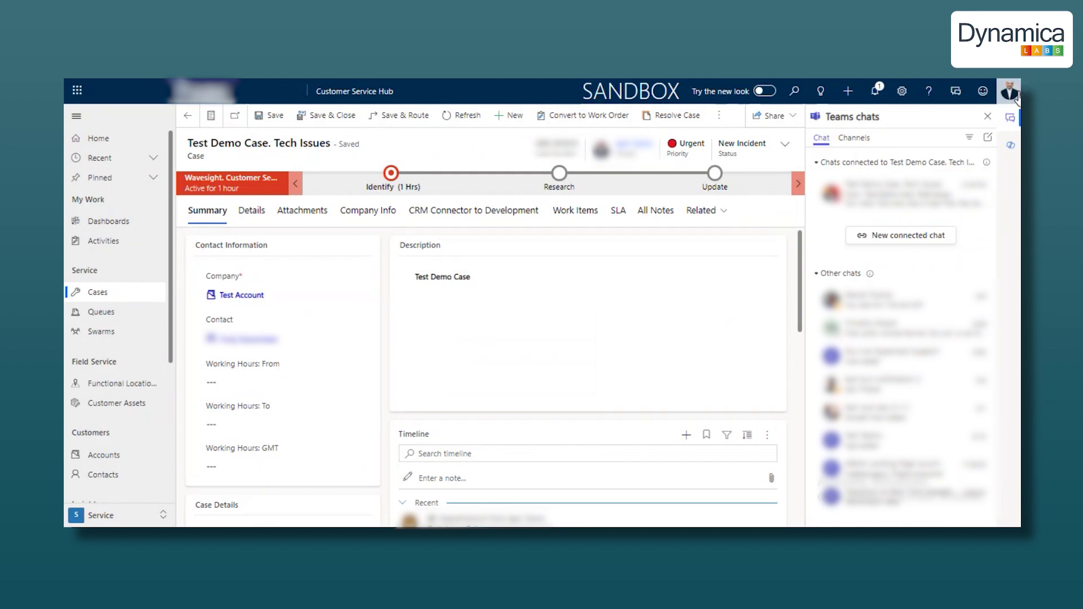
- View and close the Copilot pane on the case in Customer Service Hub, and create a swarm from the case
click(1010, 145)
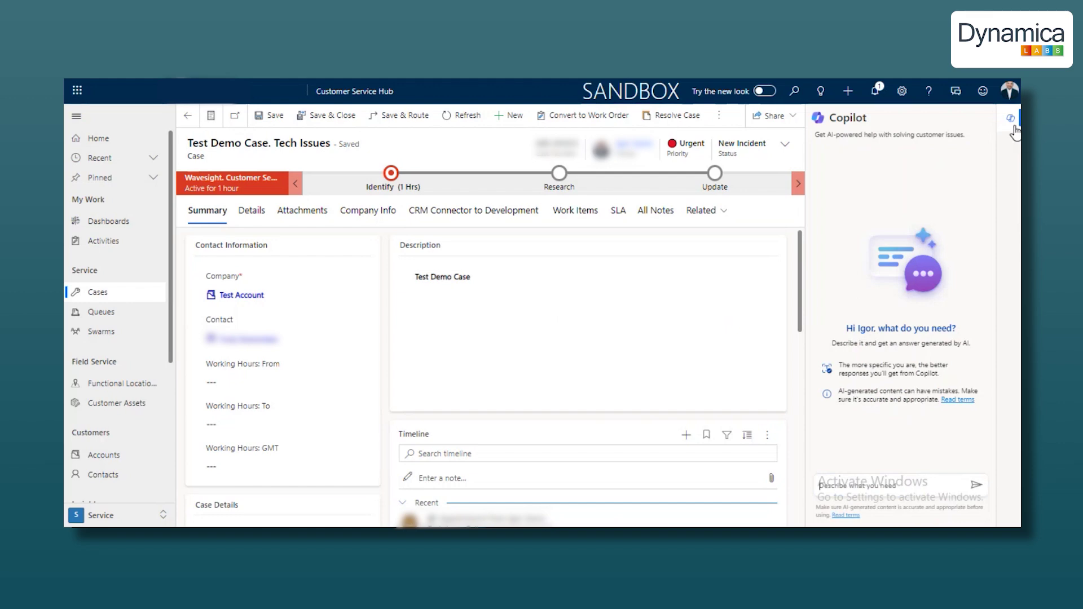
click(1013, 126)
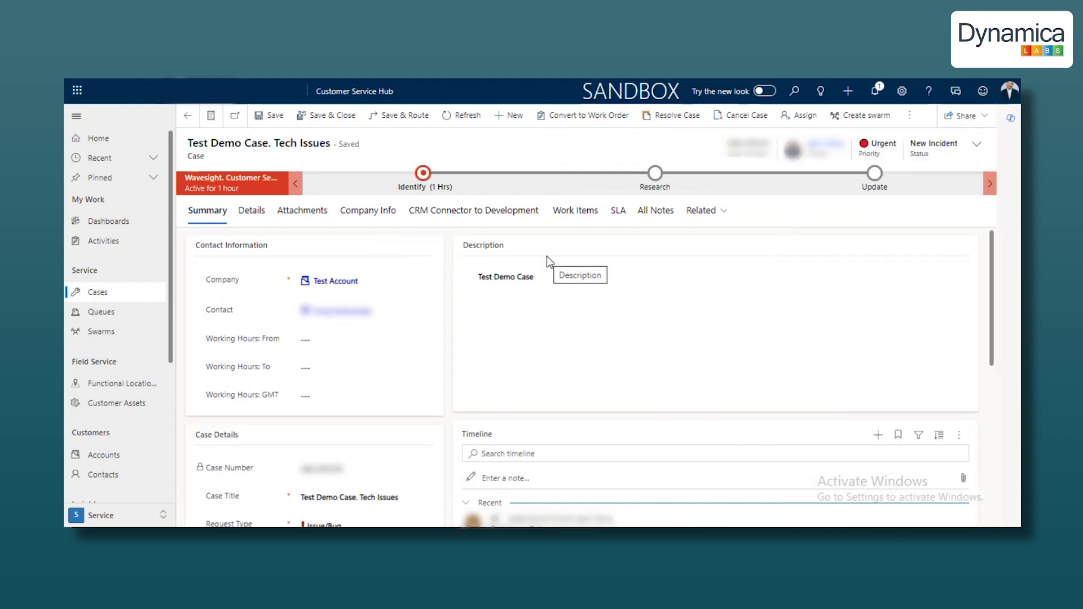
click(560, 286)
click(854, 125)
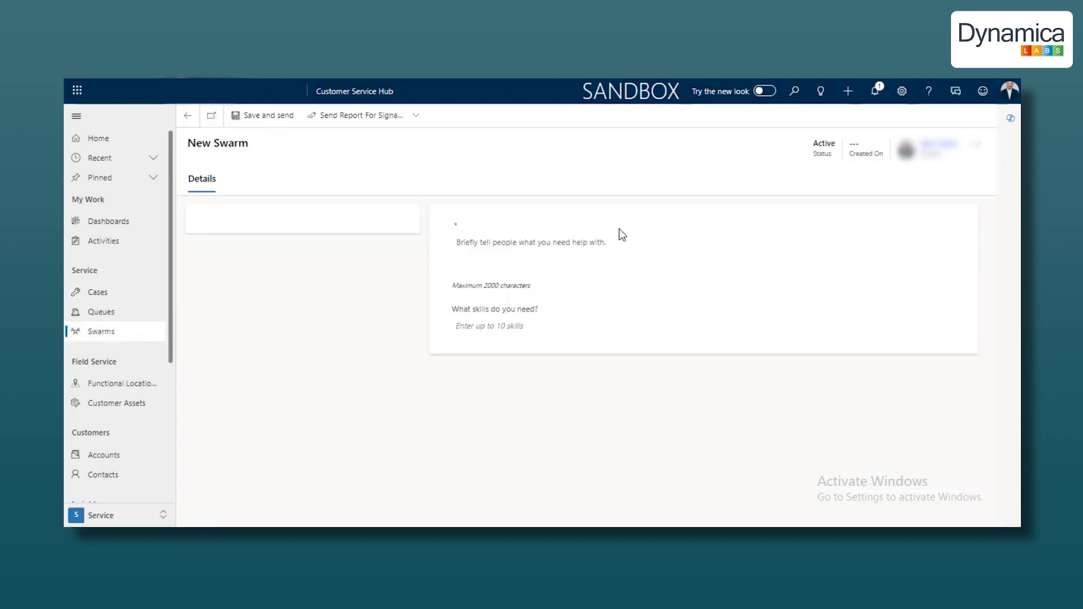
- Examine the new swarm form, its prefilled swarm request text and the suggested skill
drag(989, 224, 1010, 214)
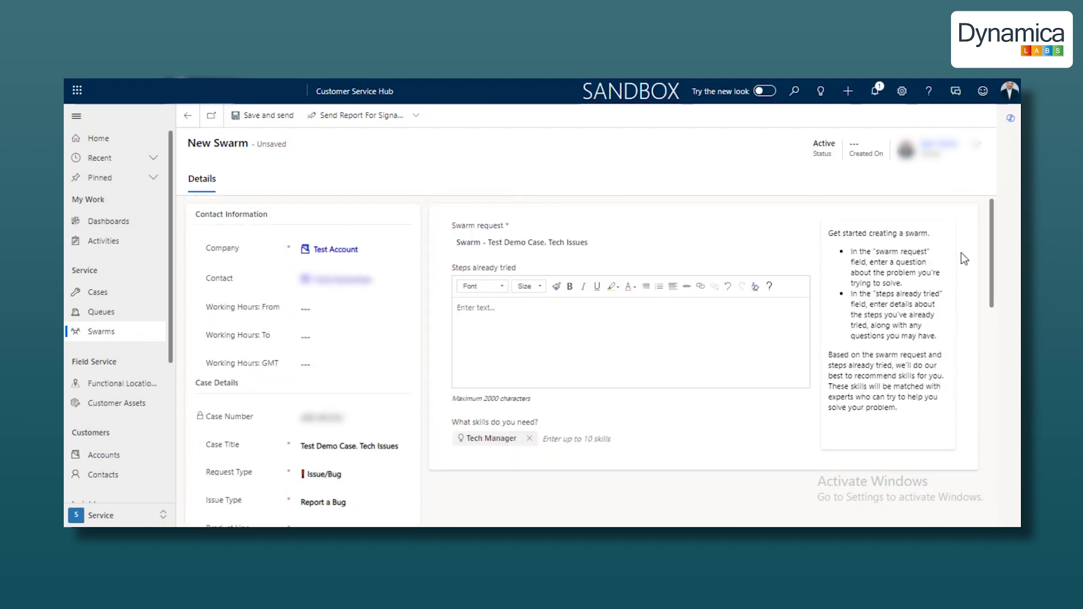
mouse_move(456, 242)
mouse_down()
mouse_move(598, 242)
mouse_move(454, 242)
mouse_up()
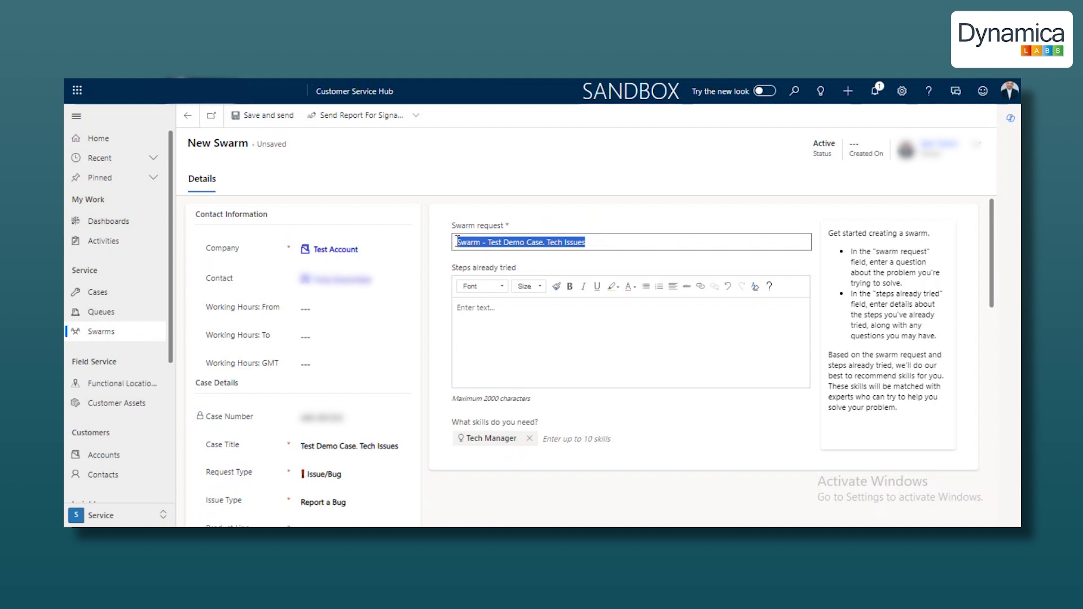
click(534, 372)
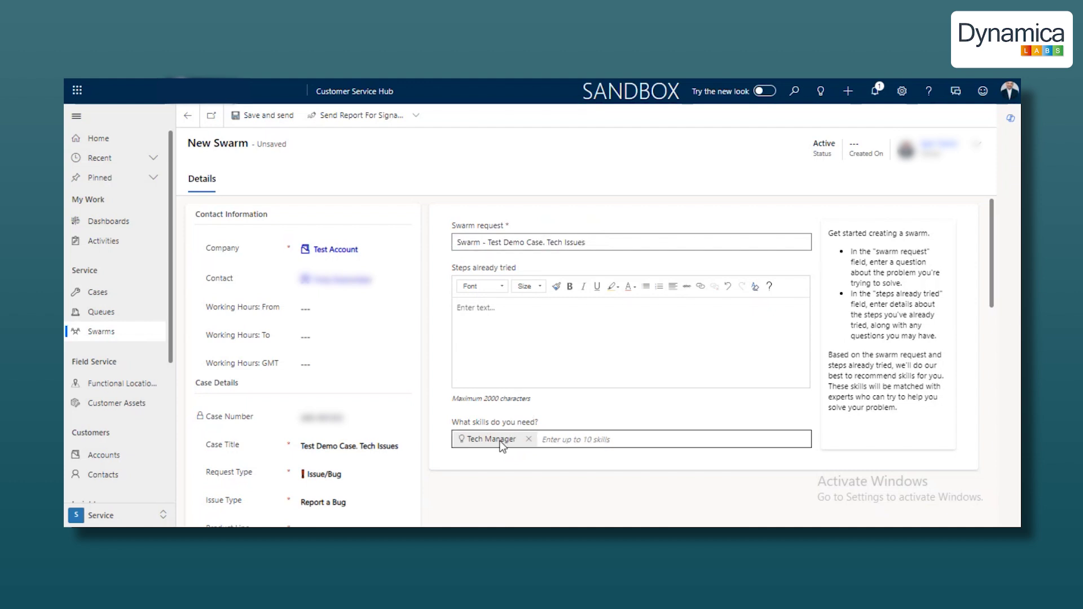
click(590, 439)
double_click(554, 242)
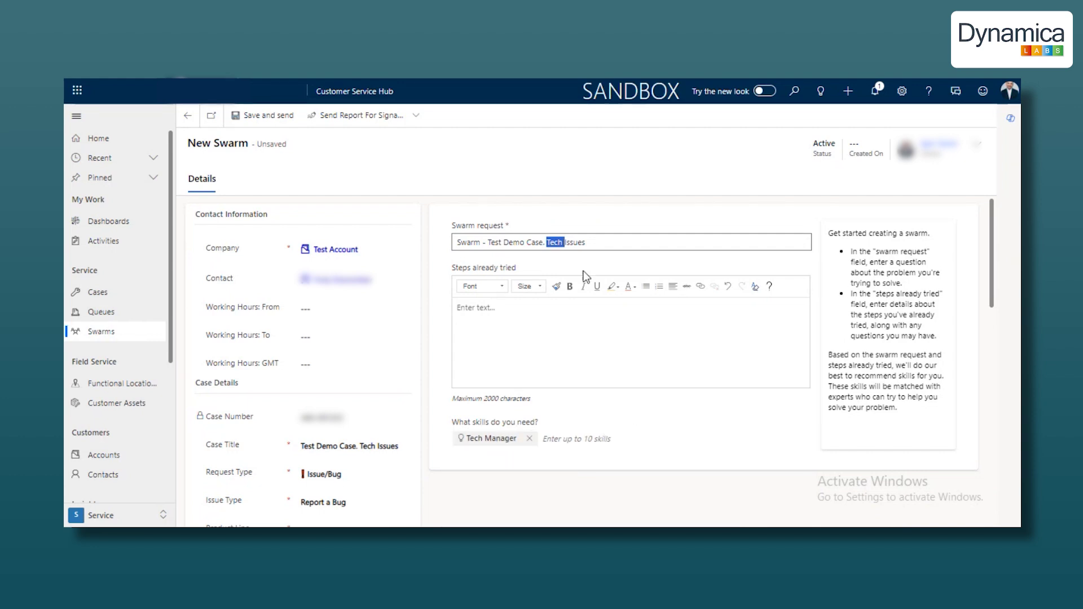
drag(586, 242, 547, 239)
click(606, 246)
- Enter "Customer reported about bad support" as the steps already tried and compare it with the swarm request text
click(492, 318)
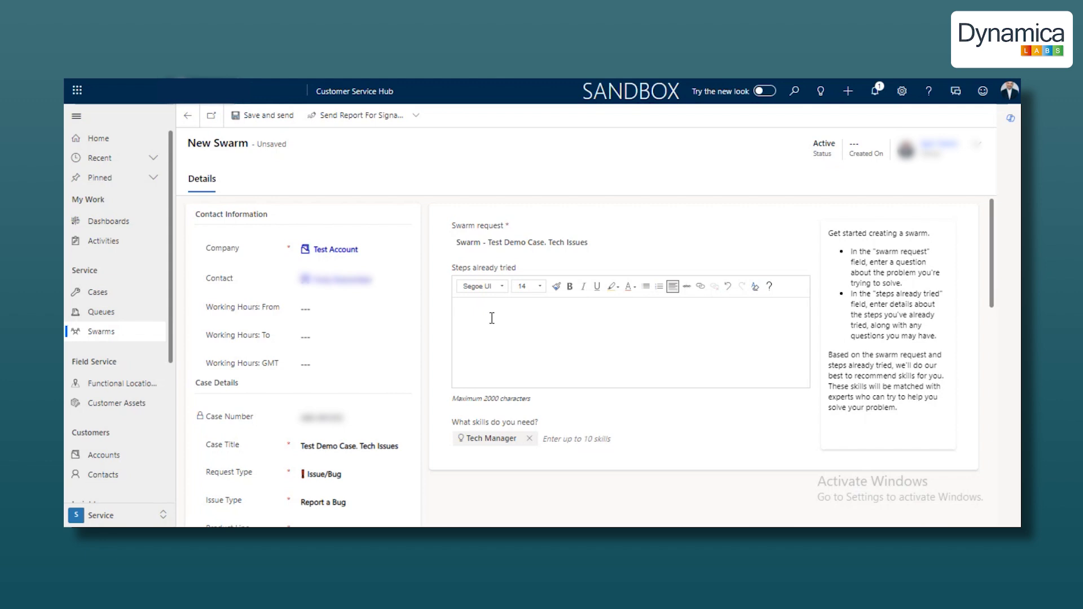
text(Customer reported about bad support)
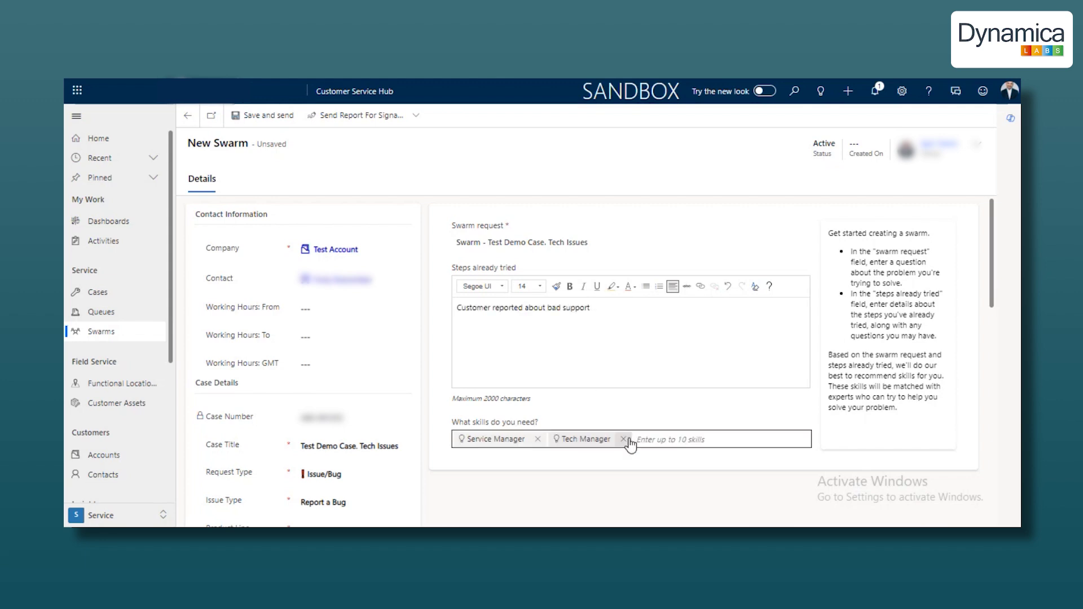
double_click(575, 310)
click(582, 315)
click(589, 243)
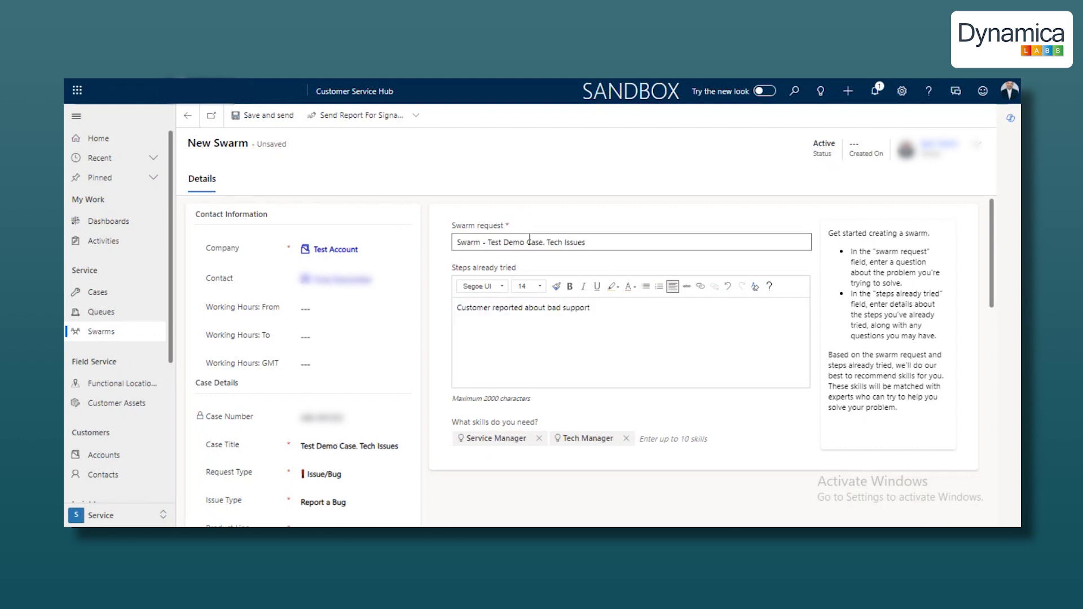
drag(589, 243, 454, 244)
drag(448, 311, 605, 326)
click(612, 328)
- Add the Team Manager skill, remove Tech Manager and Service Manager, and add Service Manager back to the swarm's required skills
click(672, 439)
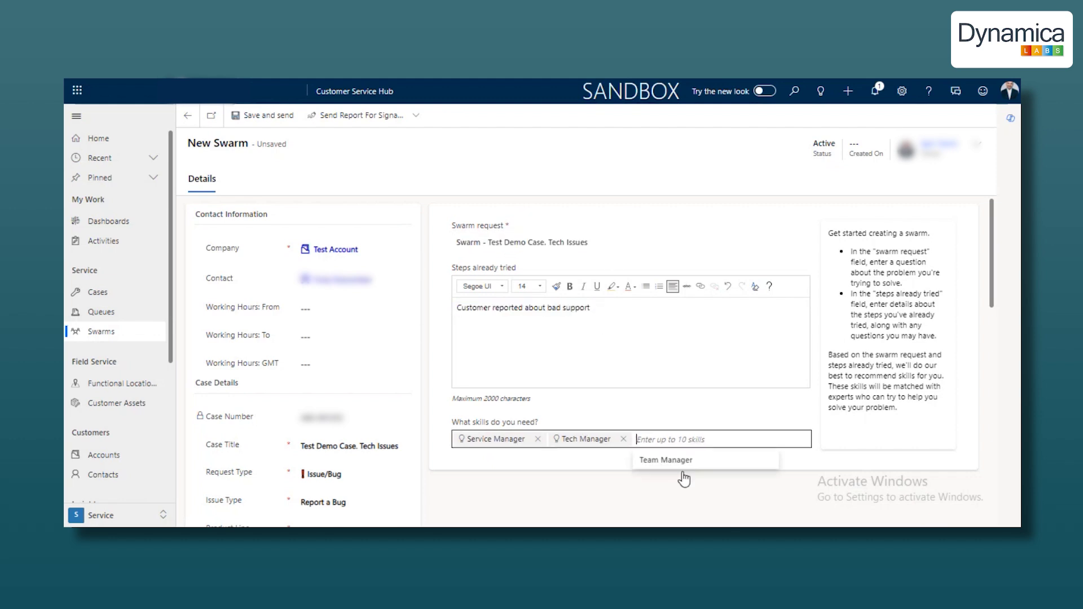
click(665, 459)
click(626, 438)
click(539, 439)
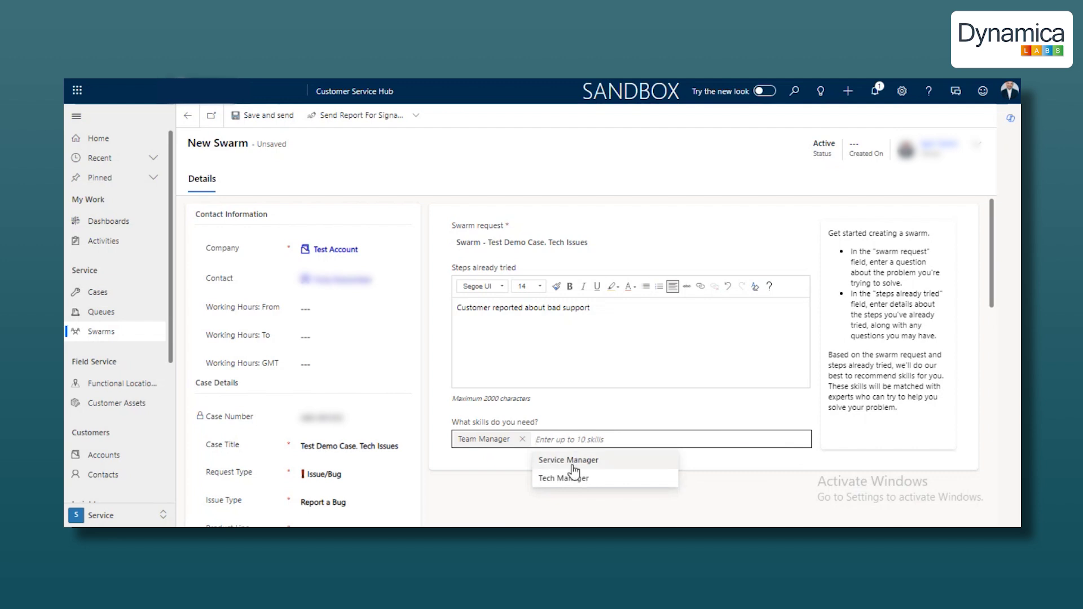
click(572, 461)
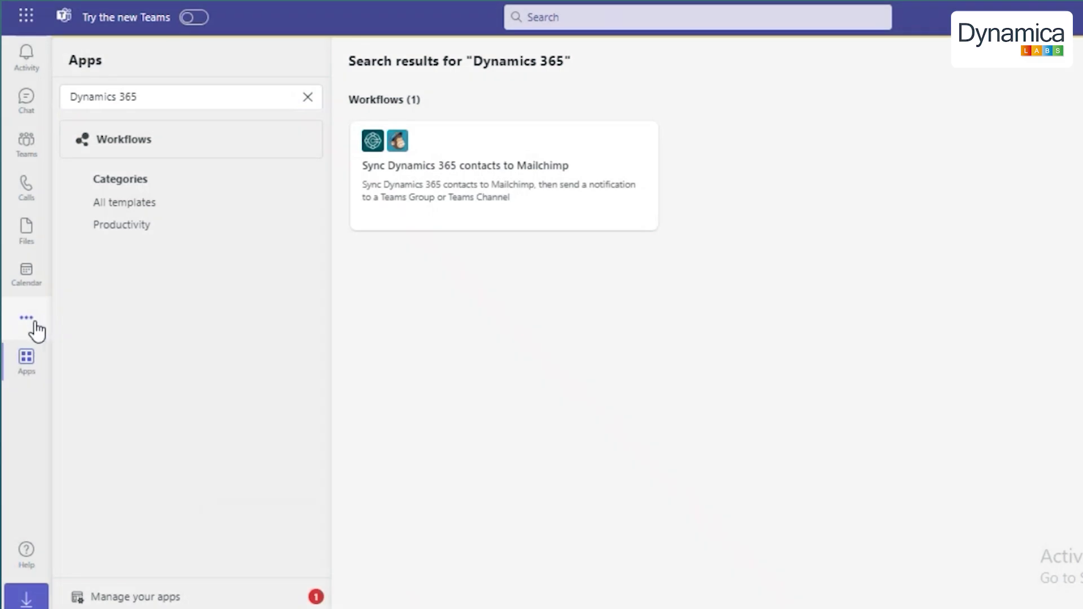
- Switch to Microsoft Teams and open the Dynamics 365 app from the additional apps
click(27, 319)
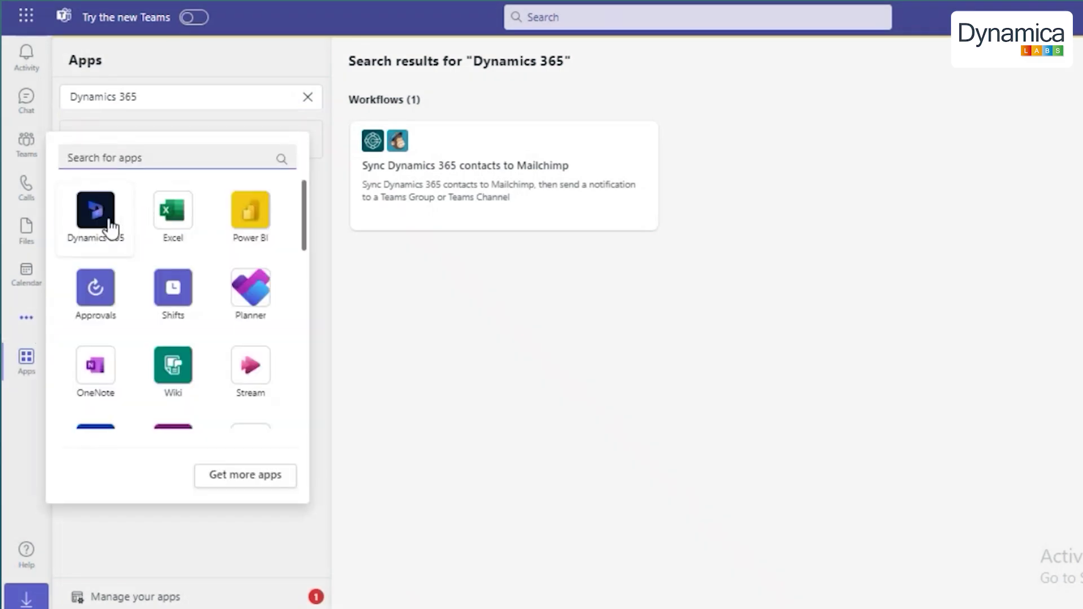
click(109, 226)
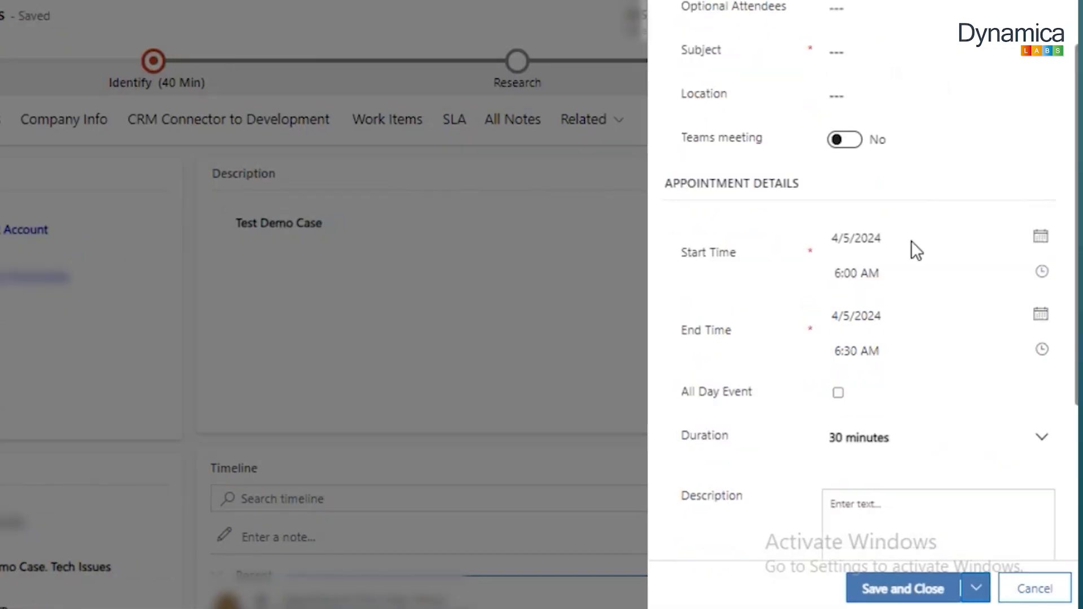
- Set the duration of the case's new appointment to 45 minutes and review its remaining fields
click(1015, 438)
click(892, 318)
scroll(863, 463, down, 4)
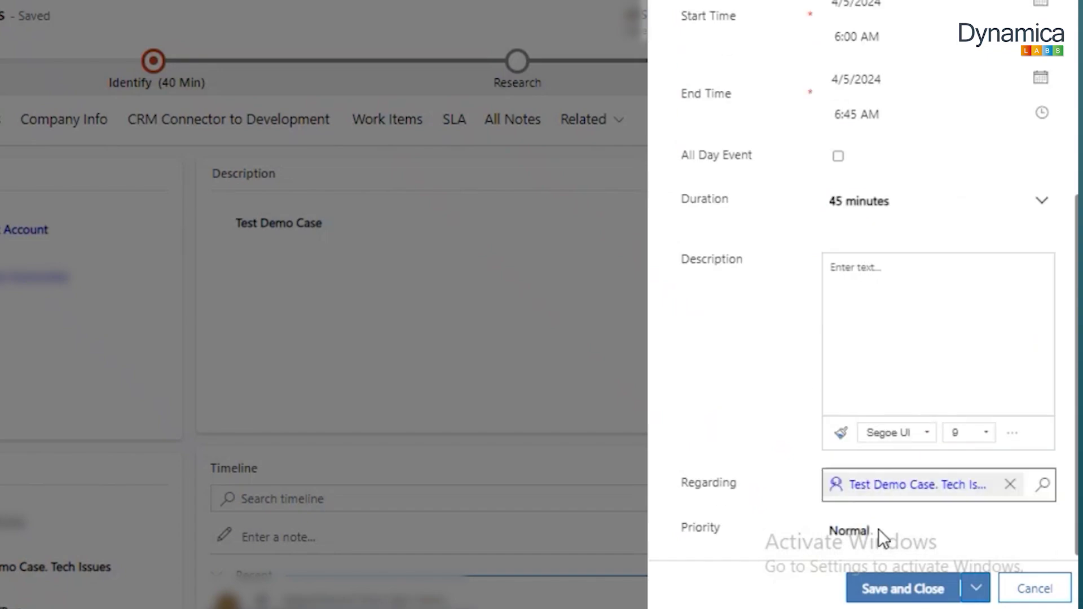